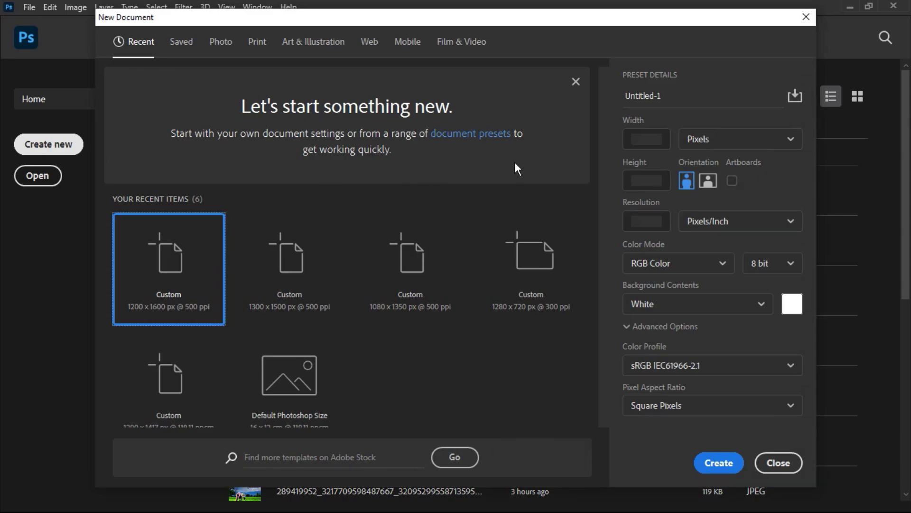
Step: Create a new document 1200 px wide and 1600 px high at 300 pixels/inch
{"action": "double_click", "coordinate": [658, 138]}
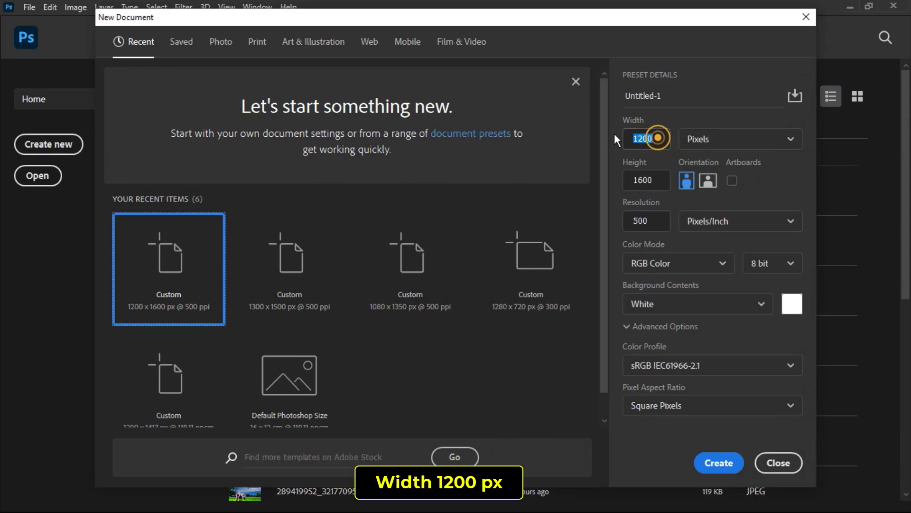
{"action": "left_click", "coordinate": [657, 179]}
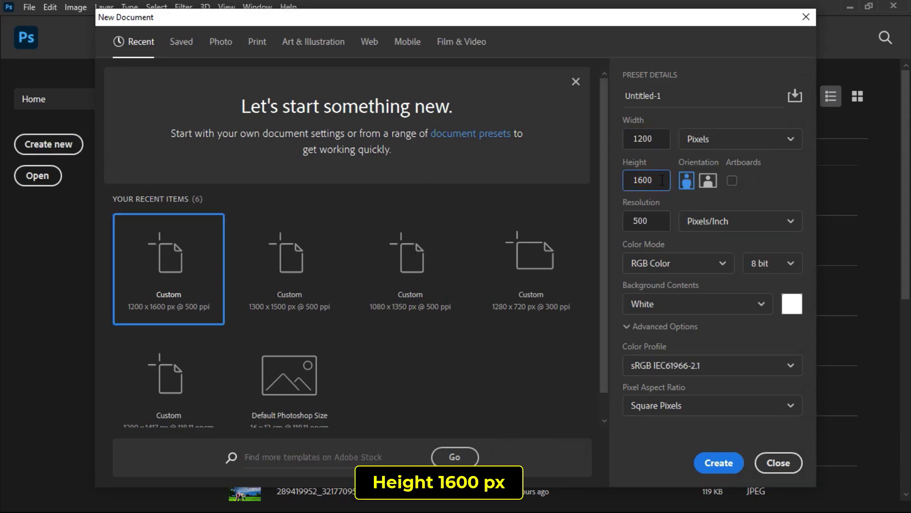
{"action": "double_click", "coordinate": [658, 179]}
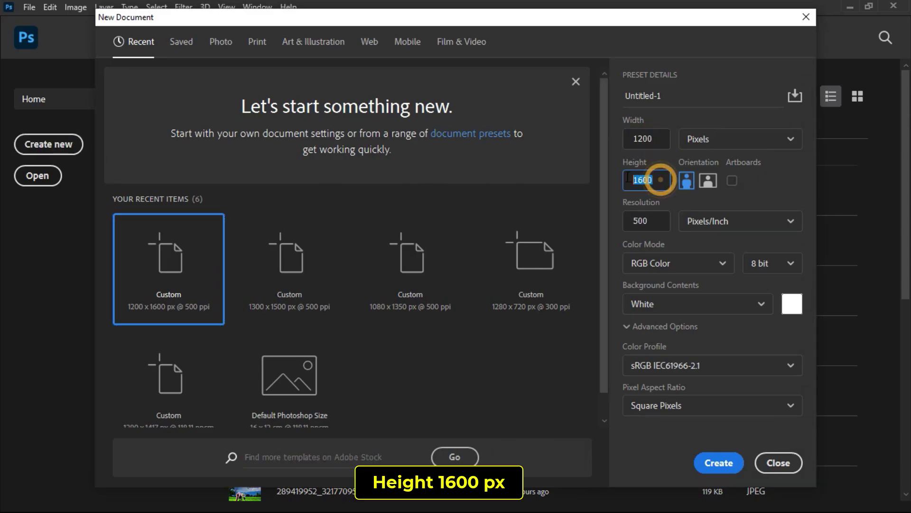
{"action": "left_click", "coordinate": [656, 221]}
{"action": "double_click", "coordinate": [640, 219]}
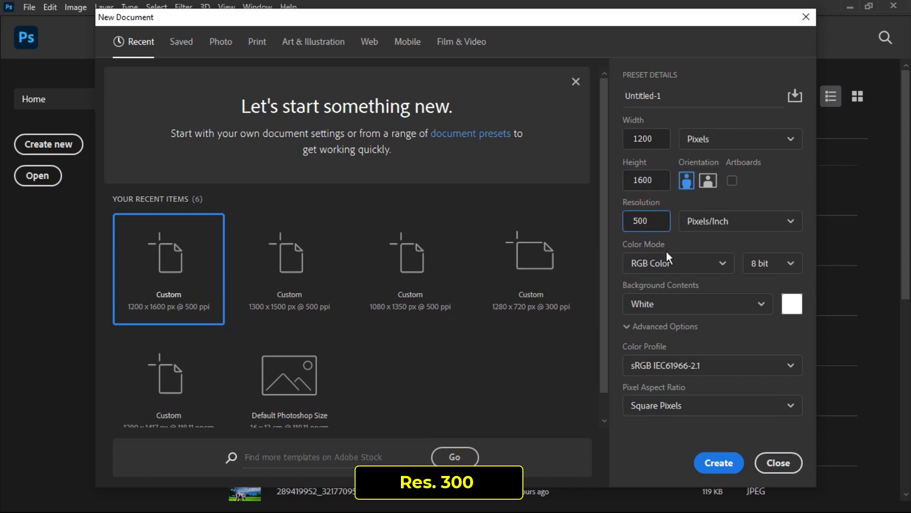
{"action": "type", "text": "300"}
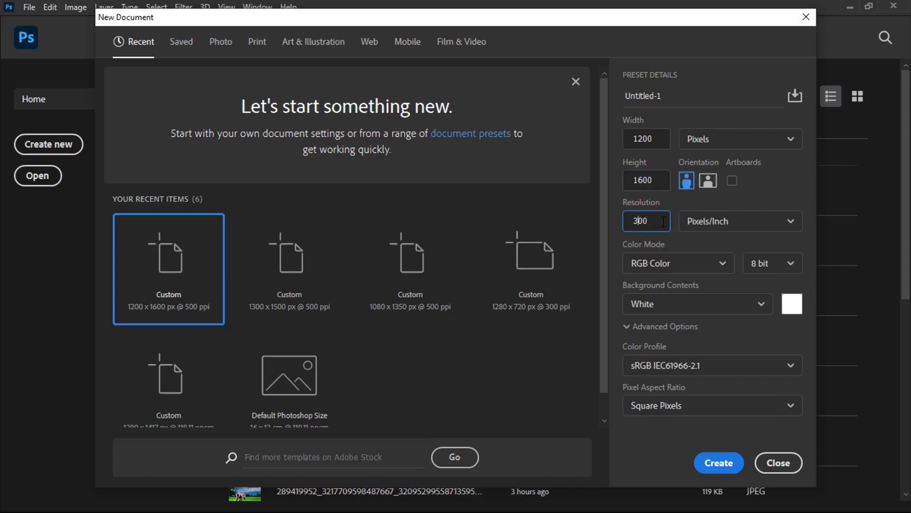
{"action": "double_click", "coordinate": [663, 221]}
{"action": "left_click", "coordinate": [717, 465]}
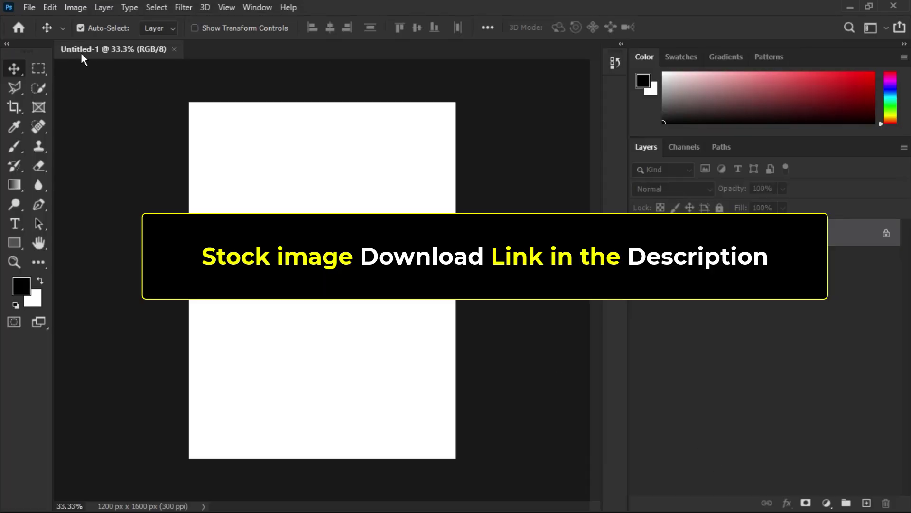
Step: Place the smartphone photo from the photoshop manipulation folder as an embedded image
{"action": "left_click", "coordinate": [29, 7]}
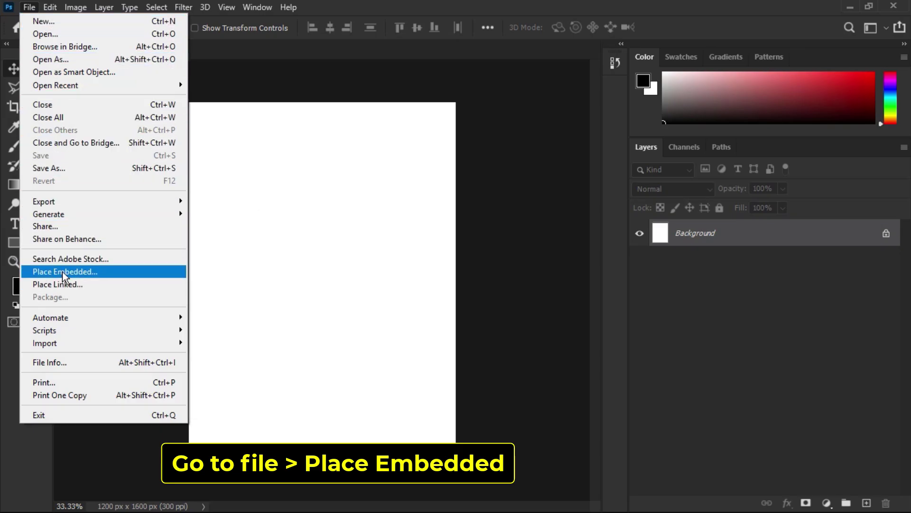
{"action": "left_click", "coordinate": [98, 273]}
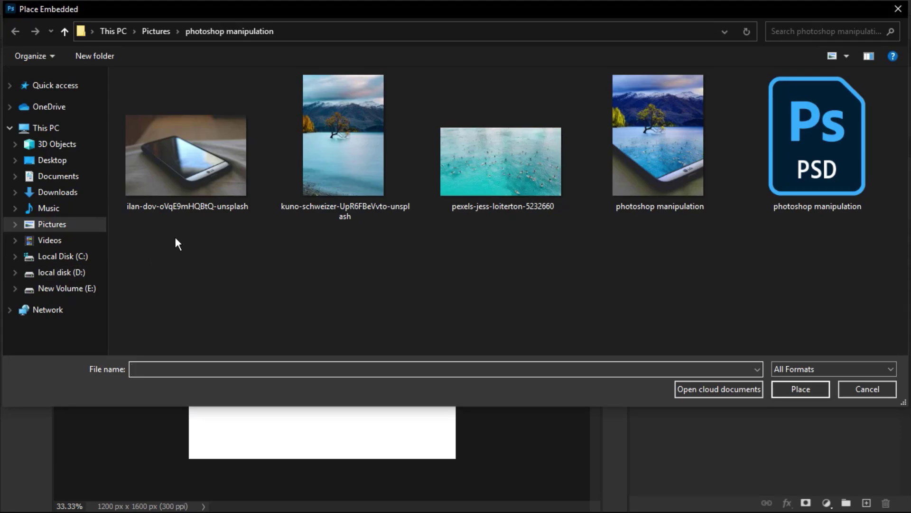
{"action": "left_click", "coordinate": [190, 165]}
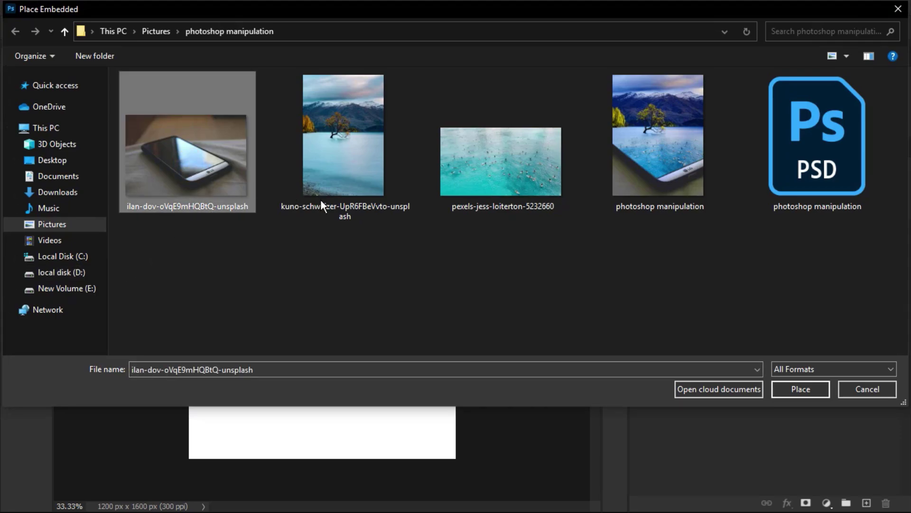
{"action": "left_click", "coordinate": [817, 389]}
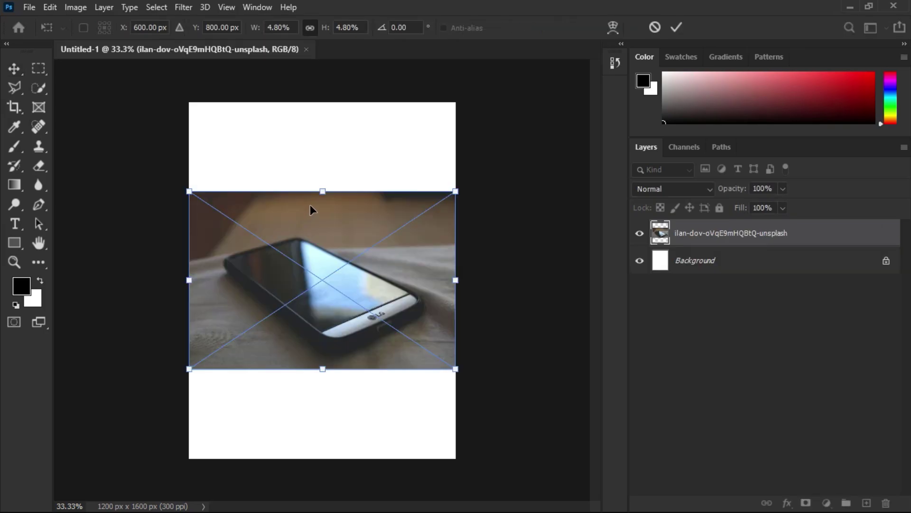
Step: Scale the phone photo to about 7.85% and position it over the canvas's lower part, centred horizontally at X 600 px
{"action": "left_click_drag", "start_coordinate": [323, 218], "coordinate": [334, 100]}
{"action": "left_click_drag", "start_coordinate": [337, 166], "coordinate": [328, 250]}
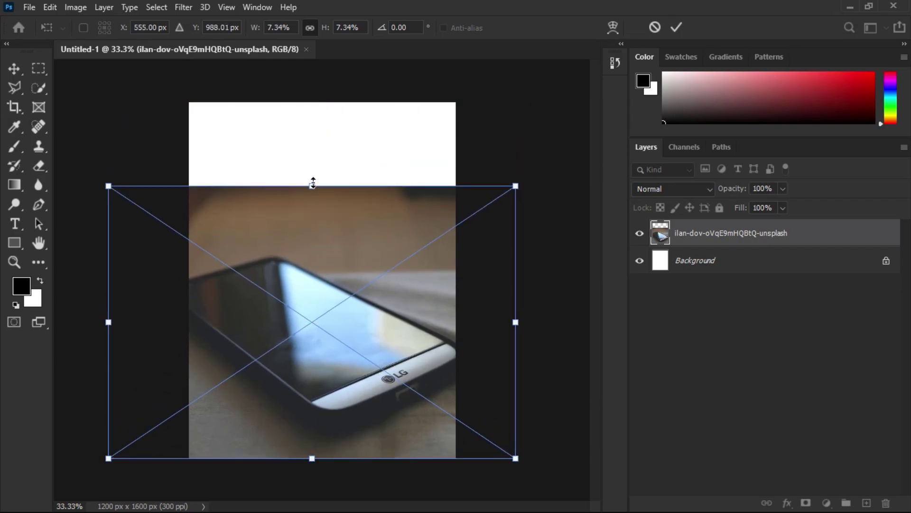
{"action": "left_click_drag", "start_coordinate": [312, 183], "coordinate": [313, 170]}
{"action": "left_click_drag", "start_coordinate": [315, 214], "coordinate": [323, 228]}
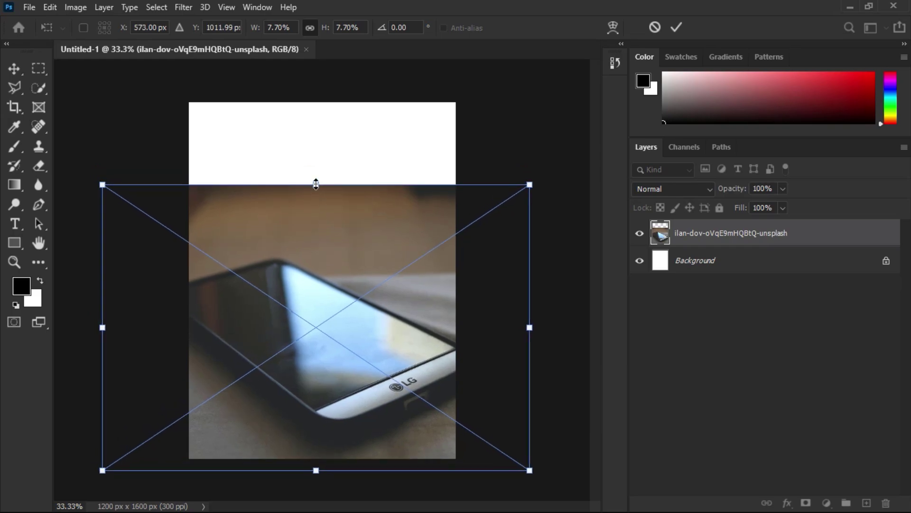
{"action": "left_click_drag", "start_coordinate": [316, 183], "coordinate": [315, 179]}
{"action": "left_click_drag", "start_coordinate": [326, 210], "coordinate": [328, 211]}
{"action": "left_click", "coordinate": [339, 216]}
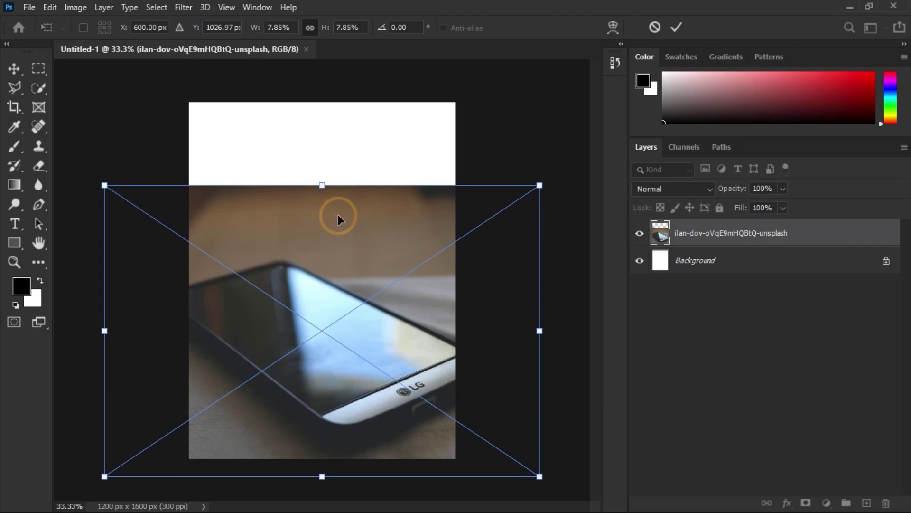
{"action": "left_click", "coordinate": [677, 28]}
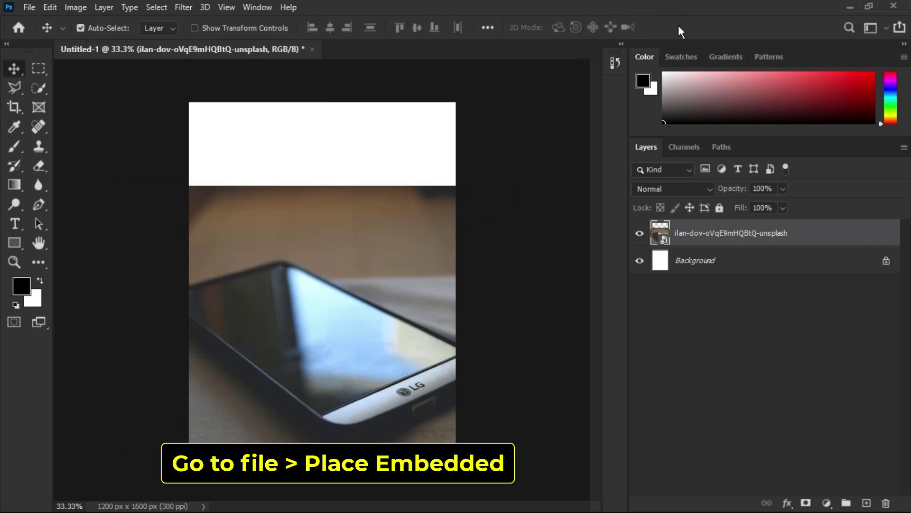
Step: Place the lake photo with the lone tree as an embedded image at its default size and hide its layer
{"action": "left_click", "coordinate": [29, 7]}
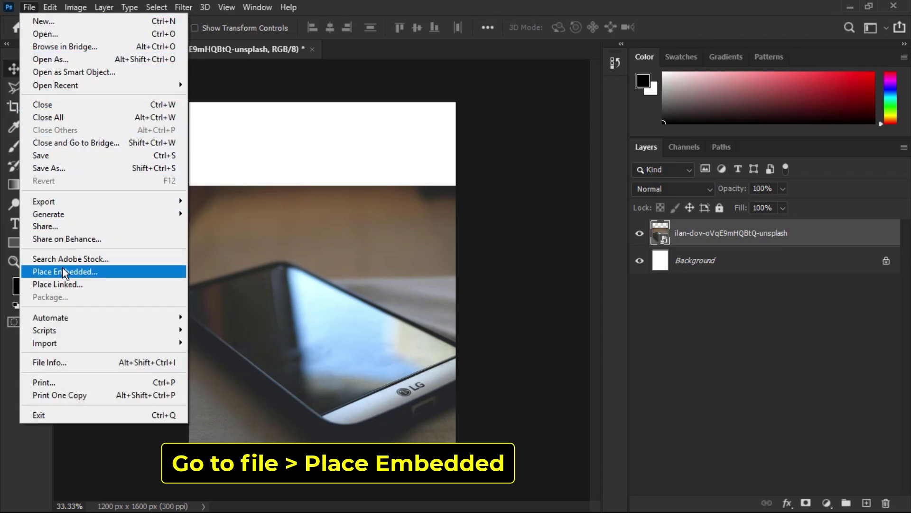
{"action": "left_click", "coordinate": [96, 271]}
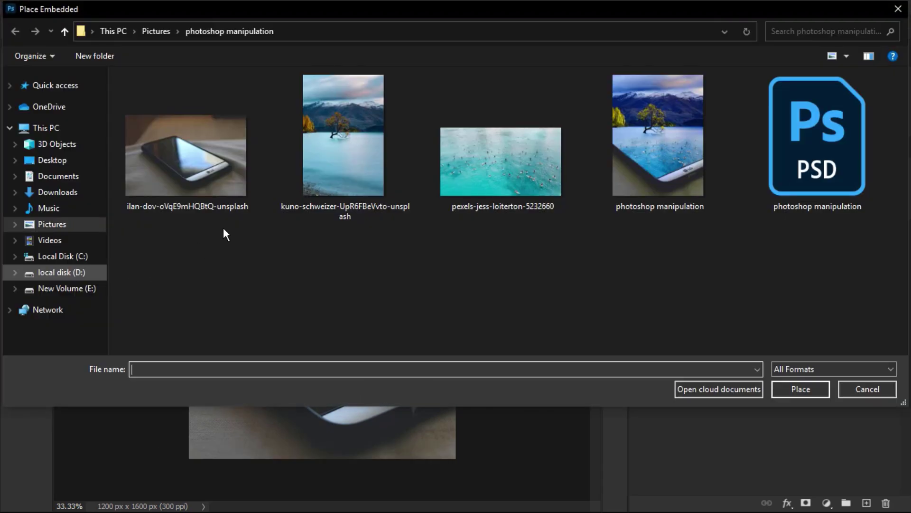
{"action": "left_click", "coordinate": [323, 167]}
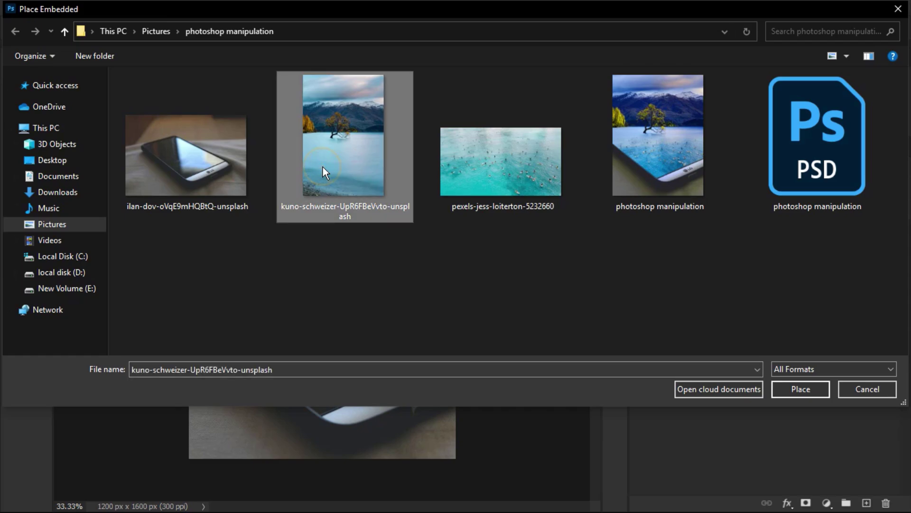
{"action": "left_click", "coordinate": [800, 389]}
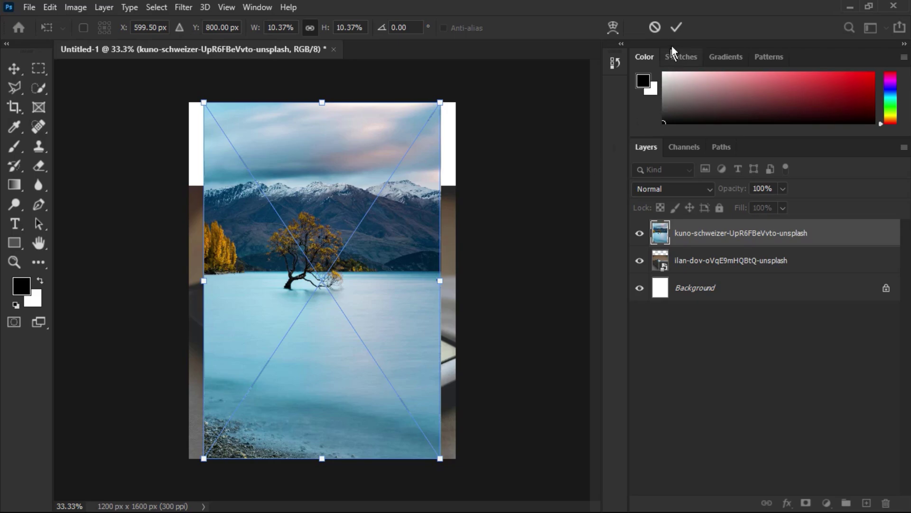
{"action": "left_click", "coordinate": [677, 27]}
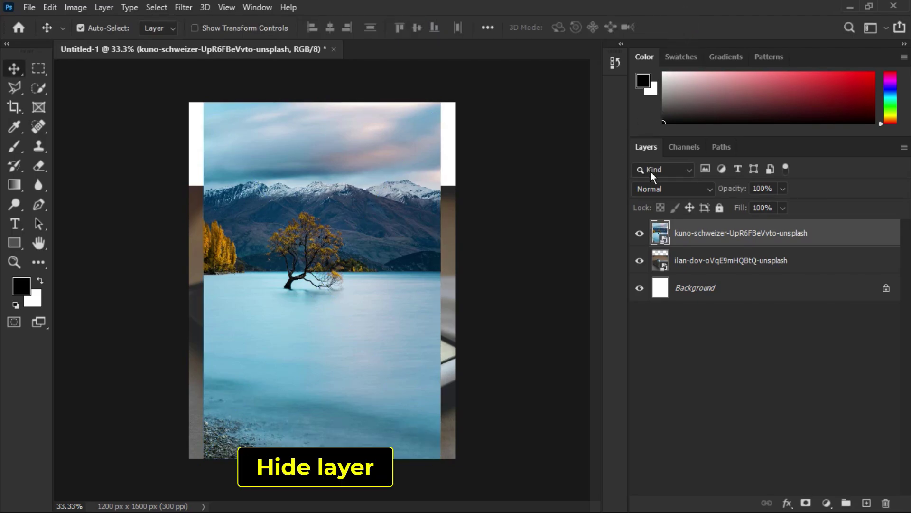
{"action": "left_click", "coordinate": [640, 233]}
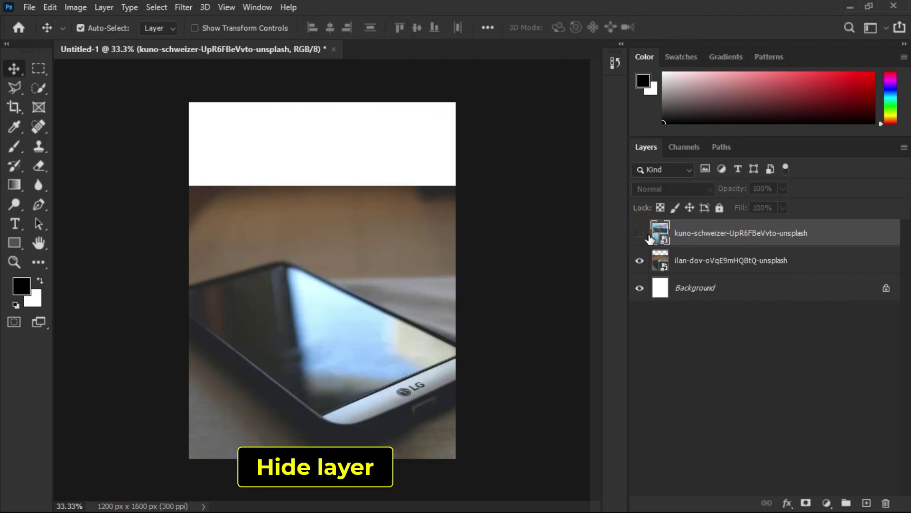
Step: On the phone layer, trace the phone screen's lower-left and lower-right edges with a Pen tool path running past both canvas sides
{"action": "left_click", "coordinate": [700, 263]}
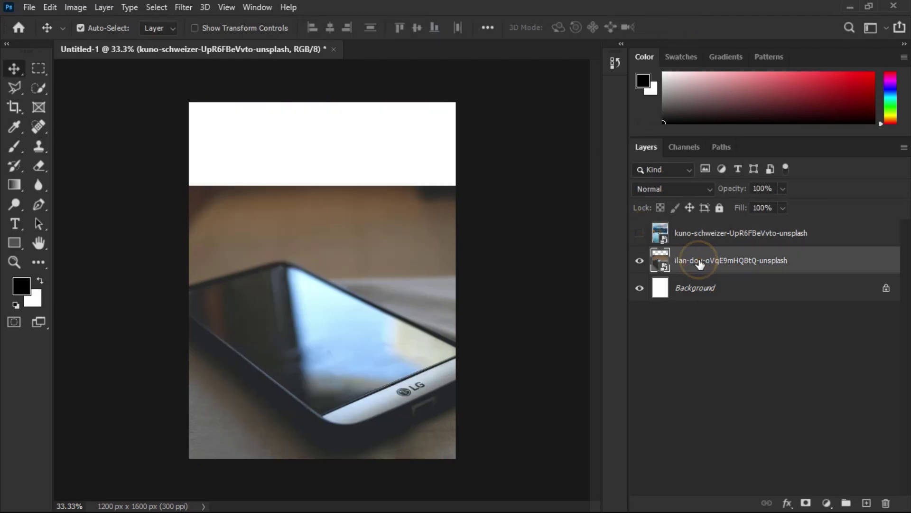
{"action": "left_click", "coordinate": [38, 205]}
{"action": "left_click", "coordinate": [117, 205]}
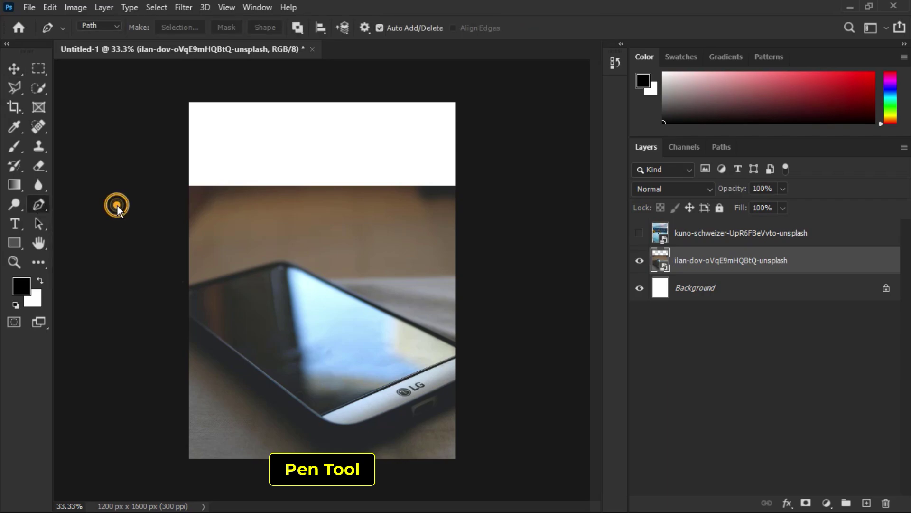
{"action": "scroll", "coordinate": [221, 320], "scroll_direction": "up", "scroll_amount": 3}
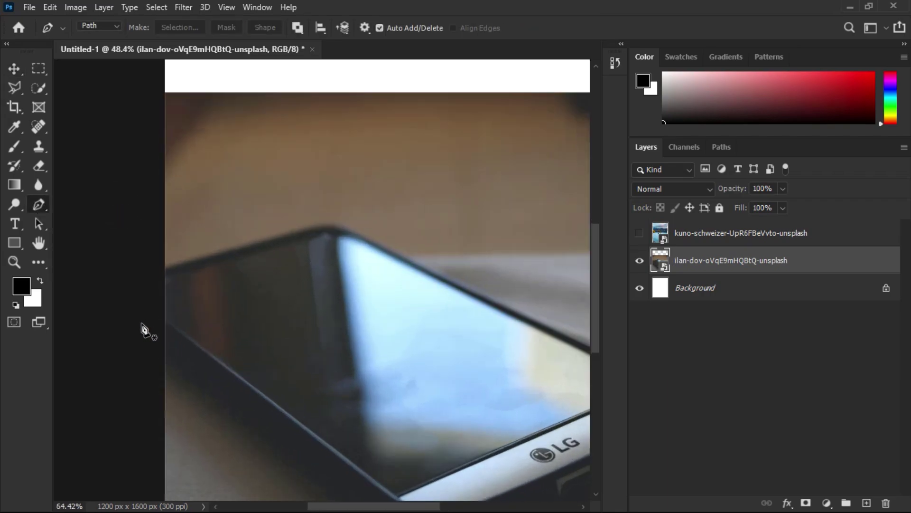
{"action": "scroll", "coordinate": [181, 330], "scroll_direction": "up", "scroll_amount": 2}
{"action": "left_click", "coordinate": [172, 304]}
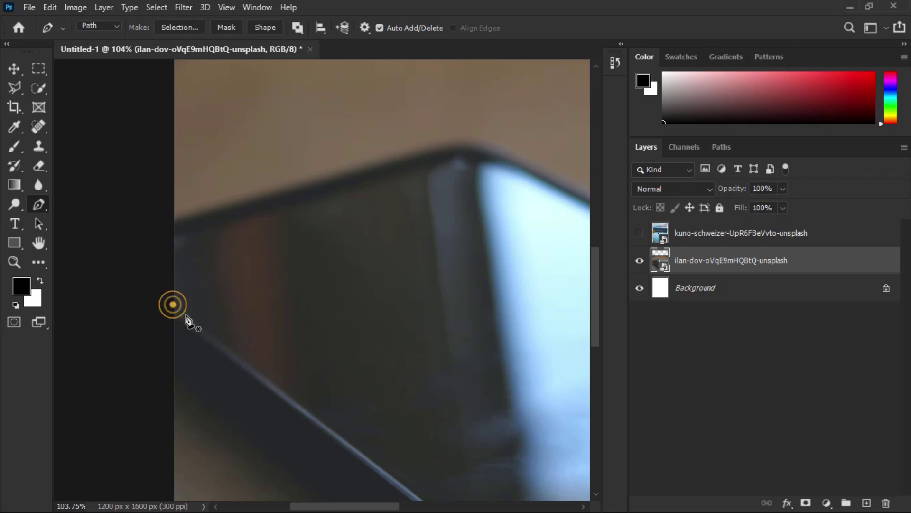
{"action": "left_click", "coordinate": [278, 385]}
{"action": "left_click_drag", "start_coordinate": [190, 284], "coordinate": [104, 209]}
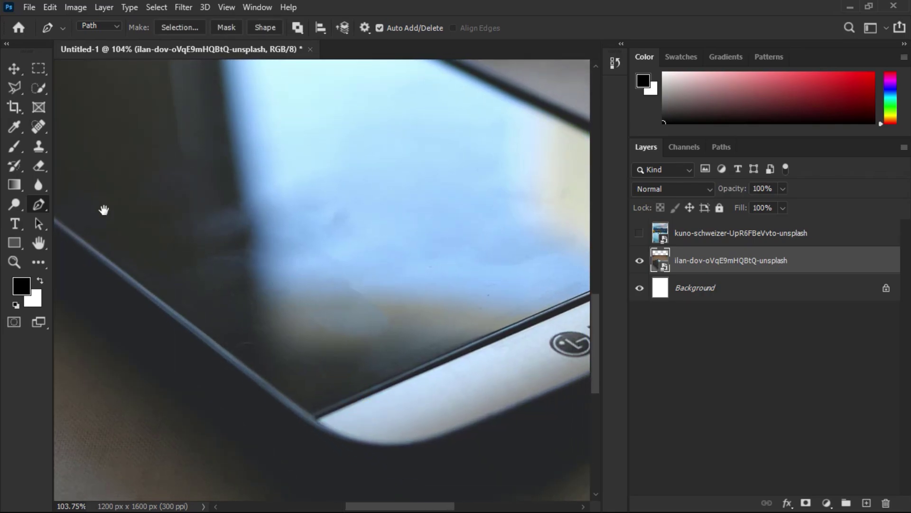
{"action": "left_click", "coordinate": [311, 417]}
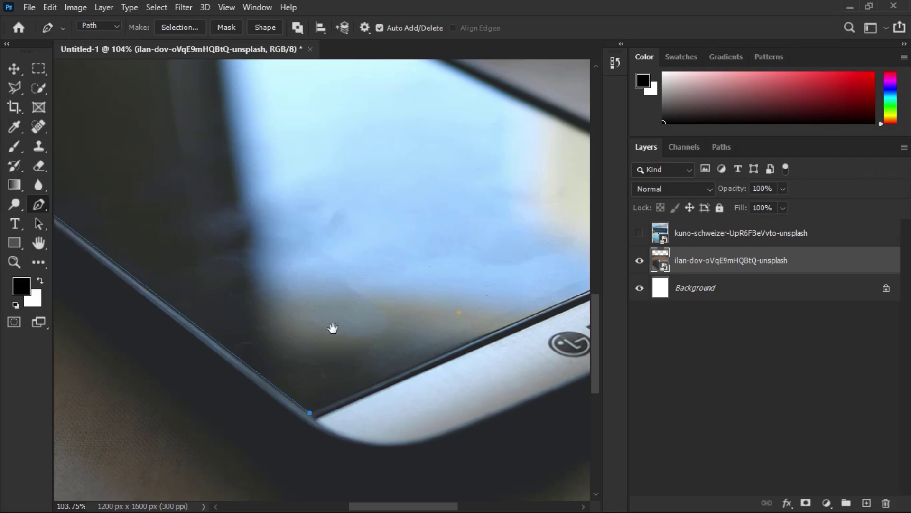
{"action": "left_click_drag", "start_coordinate": [332, 327], "coordinate": [119, 351]}
{"action": "left_click", "coordinate": [385, 315]}
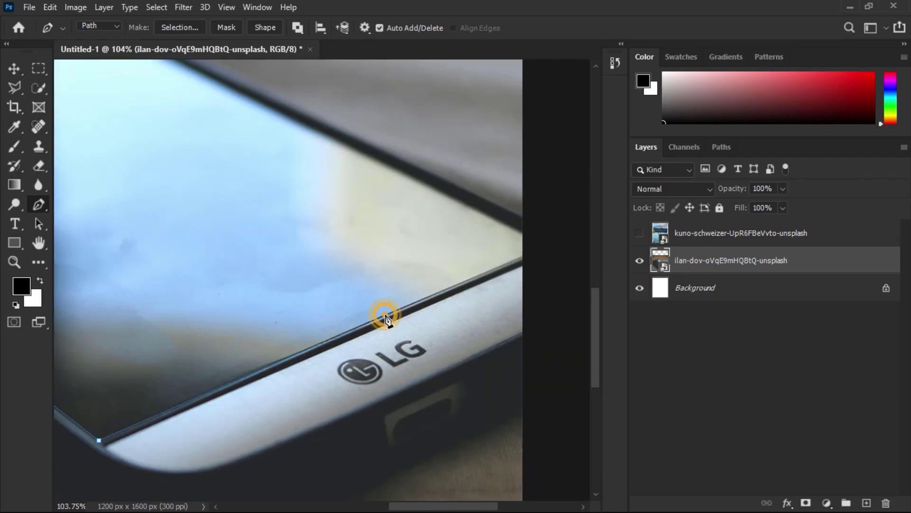
{"action": "left_click", "coordinate": [538, 247]}
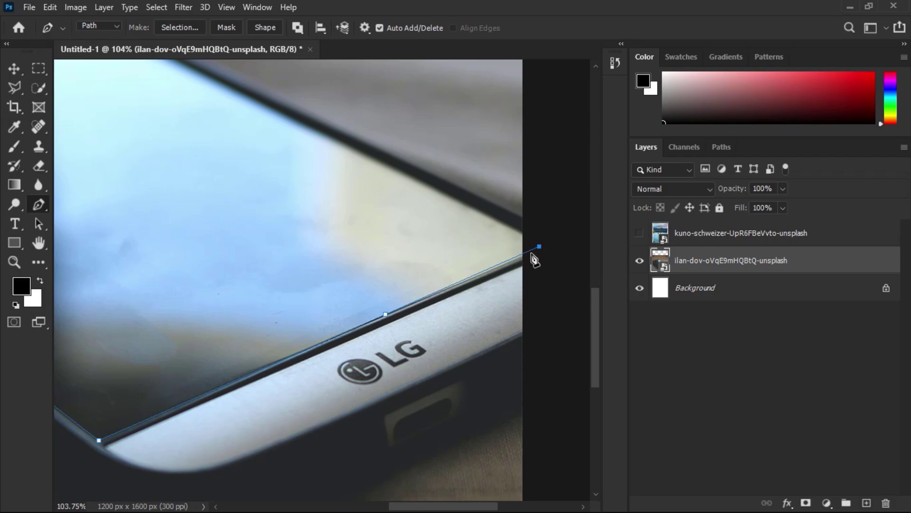
{"action": "key", "text": "ctrl+z"}
{"action": "left_click", "coordinate": [533, 253]}
Step: Continue the path outside the canvas around its right, top and left sides and close it at the starting anchor
{"action": "scroll", "coordinate": [526, 294], "scroll_direction": "down", "scroll_amount": 5}
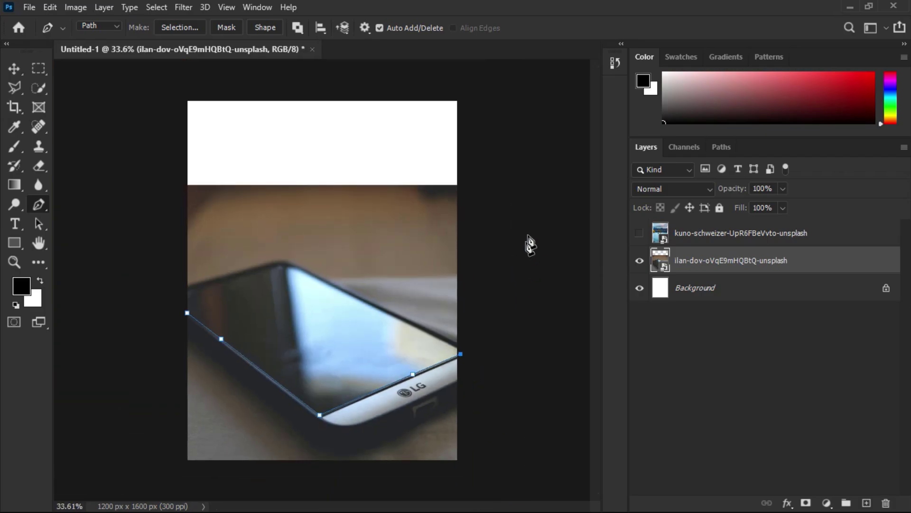
{"action": "left_click", "coordinate": [517, 207]}
{"action": "left_click", "coordinate": [489, 118]}
{"action": "left_click_drag", "start_coordinate": [460, 82], "coordinate": [430, 79]}
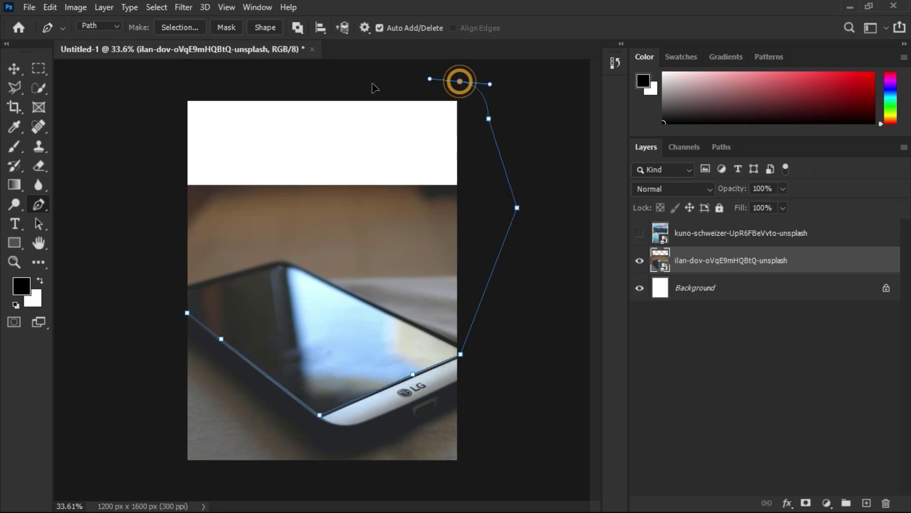
{"action": "left_click", "coordinate": [176, 79]}
{"action": "left_click", "coordinate": [144, 108]}
{"action": "left_click", "coordinate": [147, 184]}
{"action": "left_click_drag", "start_coordinate": [156, 260], "coordinate": [164, 286]}
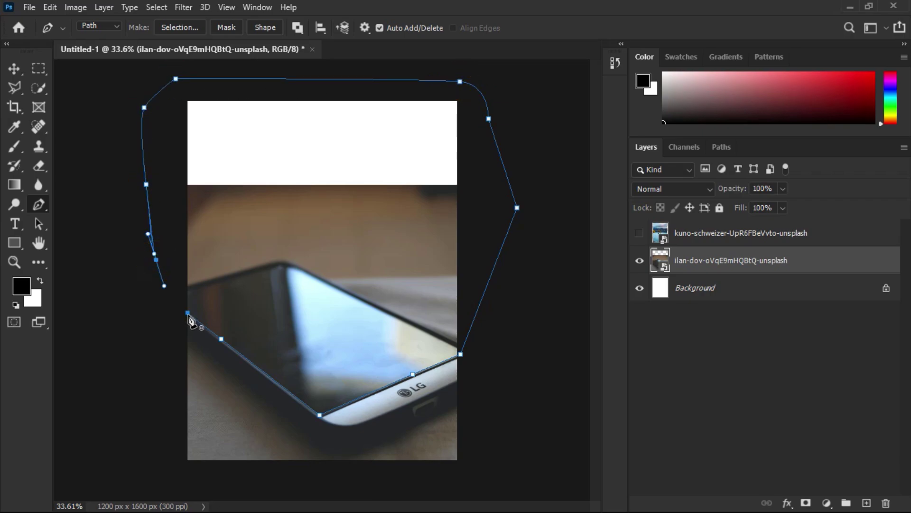
{"action": "left_click", "coordinate": [188, 314]}
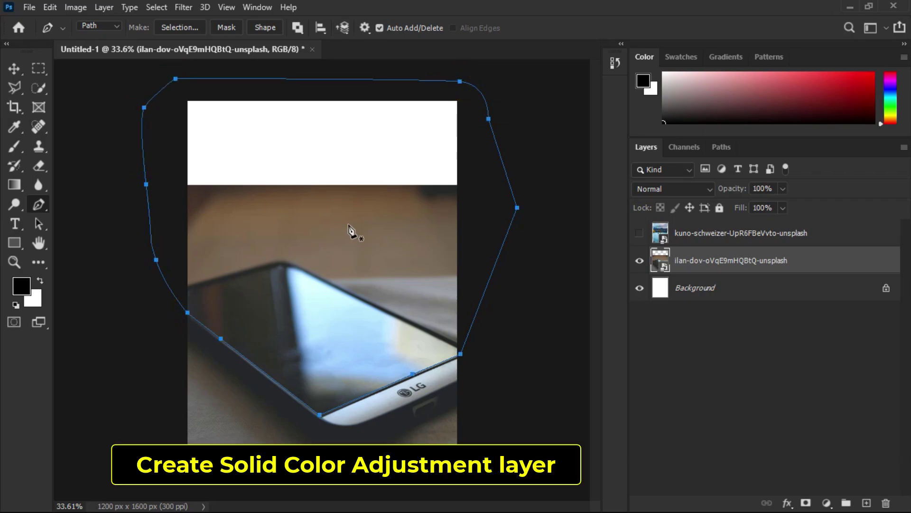
Step: Add a bright blue Solid Color fill layer bounded by the closed path
{"action": "left_click", "coordinate": [827, 504]}
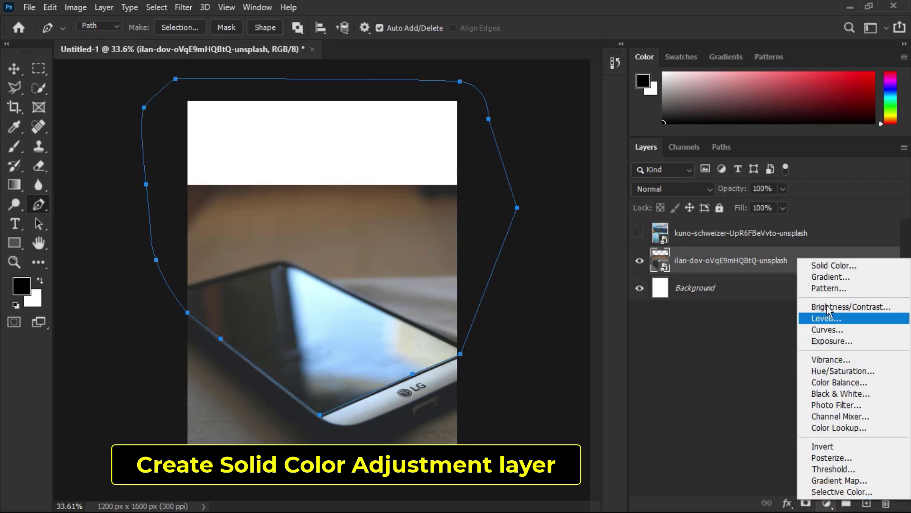
{"action": "left_click", "coordinate": [820, 266]}
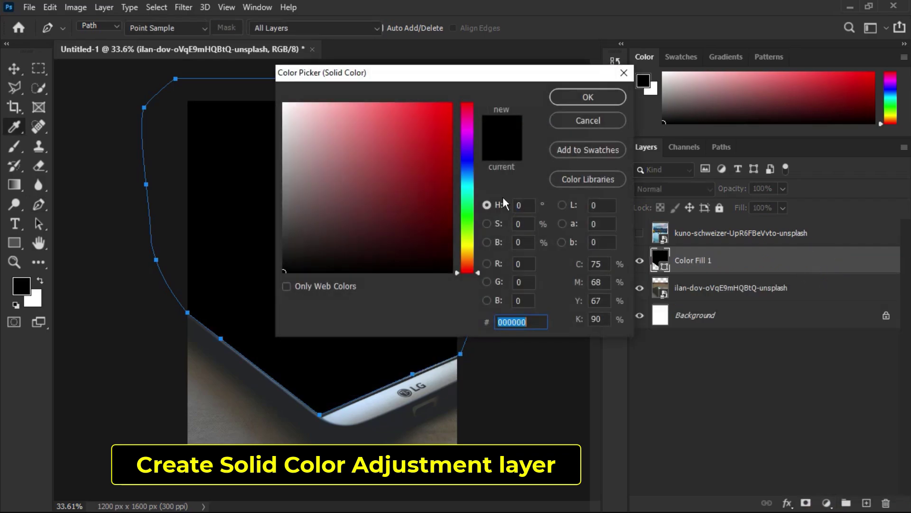
{"action": "left_click", "coordinate": [467, 162]}
{"action": "left_click", "coordinate": [435, 146]}
{"action": "left_click_drag", "start_coordinate": [436, 146], "coordinate": [453, 103]}
{"action": "left_click", "coordinate": [580, 98]}
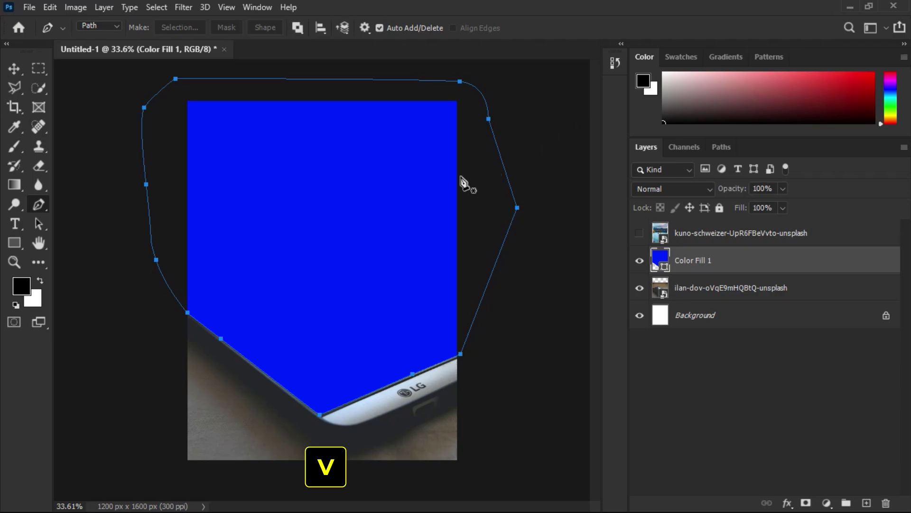
Step: Show the lake photo layer with the lone tree and clip it to the blue Color Fill layer
{"action": "left_click", "coordinate": [639, 233]}
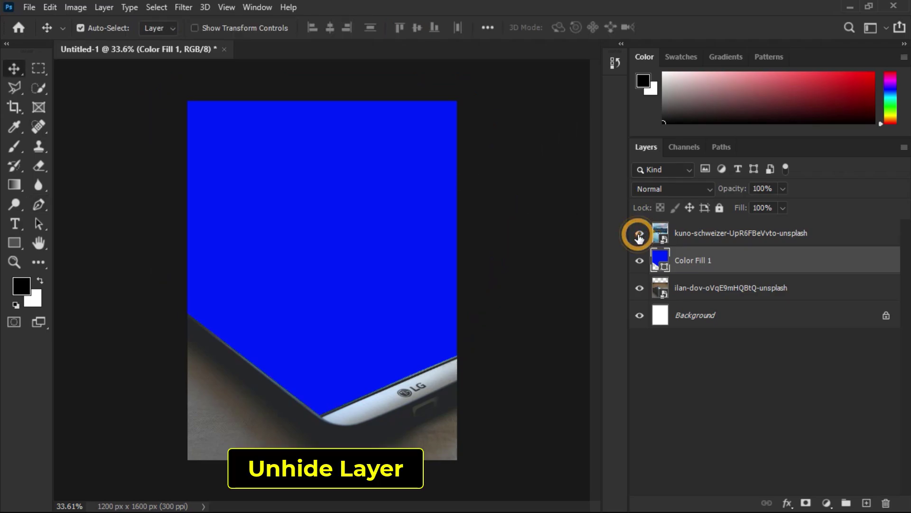
{"action": "left_click", "coordinate": [704, 234]}
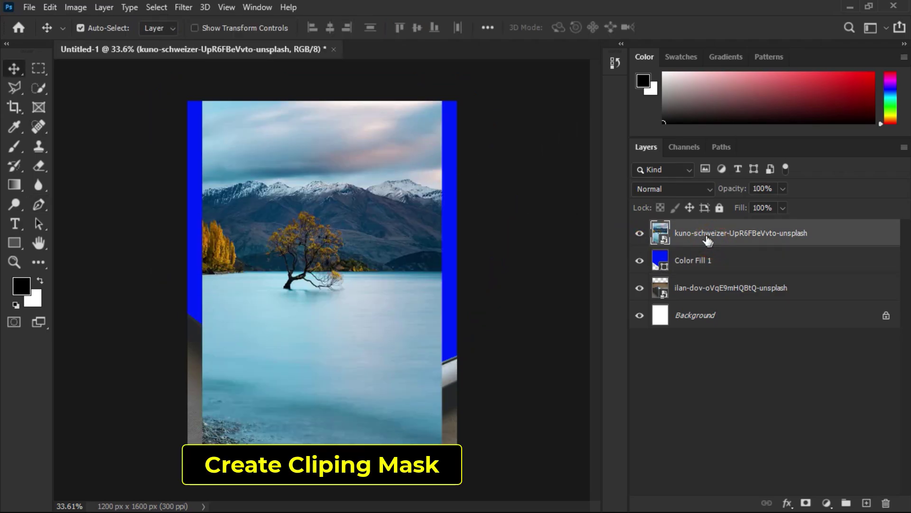
{"action": "right_click", "coordinate": [703, 234]}
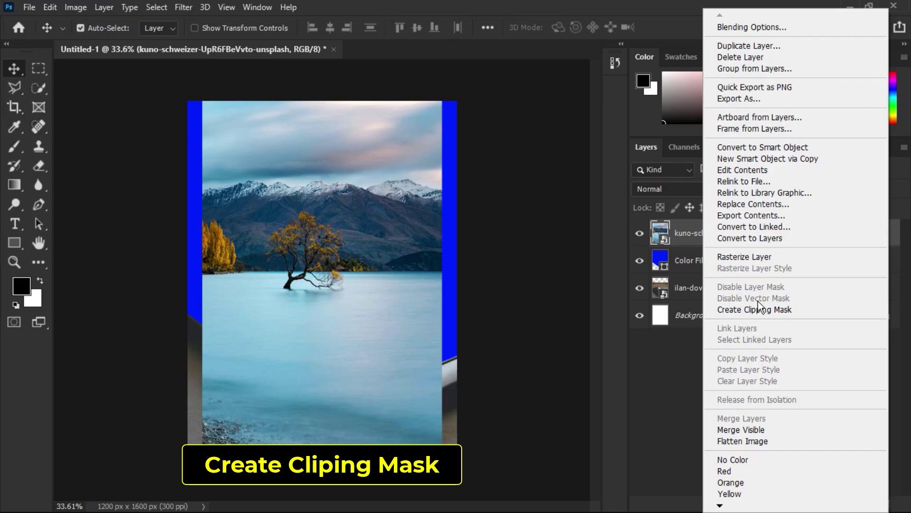
{"action": "left_click", "coordinate": [756, 310]}
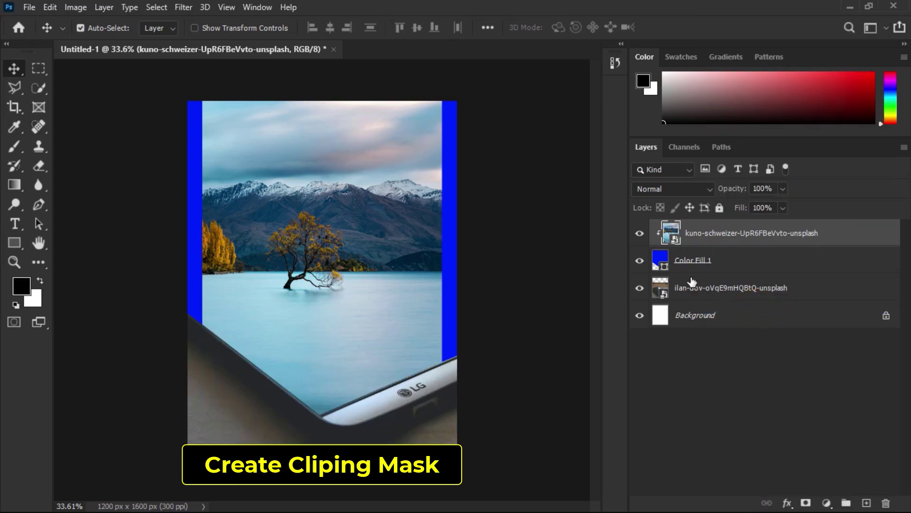
Step: Scale the lake photo to about 11.66% so it spans the canvas width, and shift it up to about Y 700 px
{"action": "left_click", "coordinate": [712, 238]}
{"action": "key", "text": "ctrl+t"}
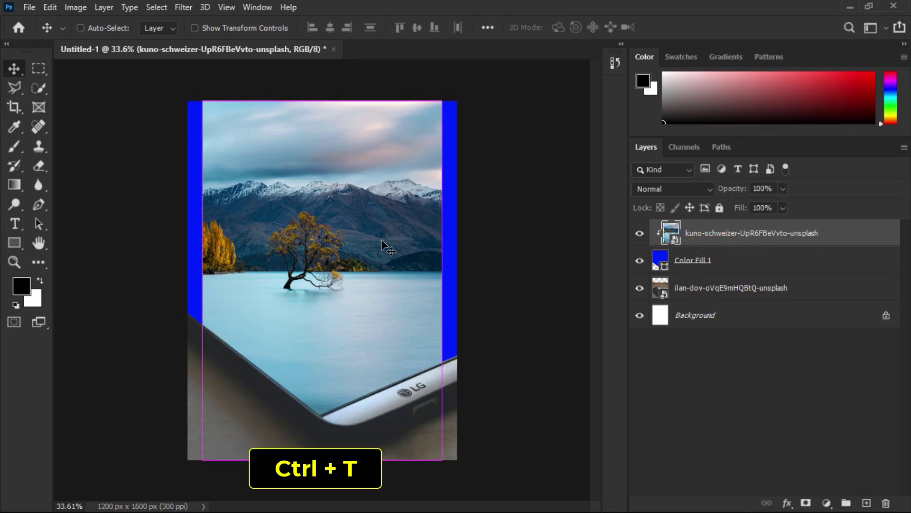
{"action": "left_click_drag", "start_coordinate": [442, 277], "coordinate": [457, 279]}
{"action": "left_click_drag", "start_coordinate": [356, 304], "coordinate": [342, 290]}
{"action": "left_click_drag", "start_coordinate": [443, 267], "coordinate": [423, 268]}
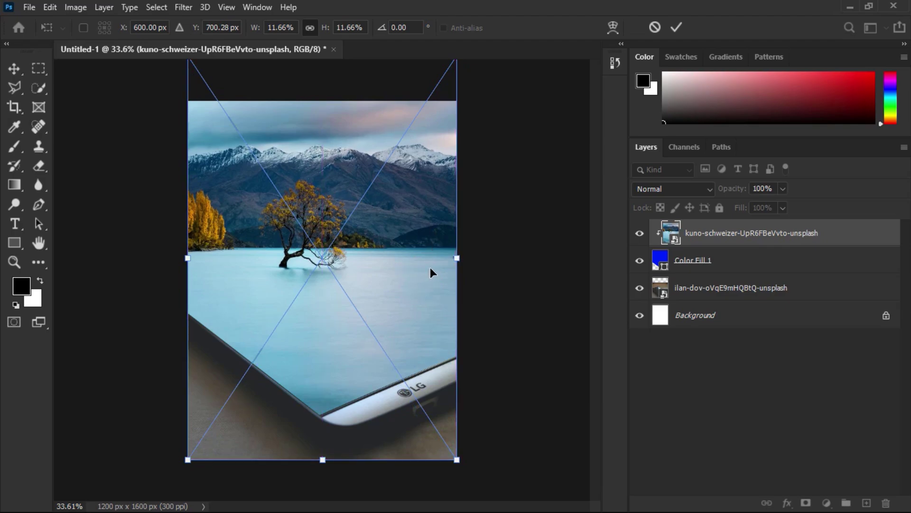
{"action": "left_click", "coordinate": [676, 27]}
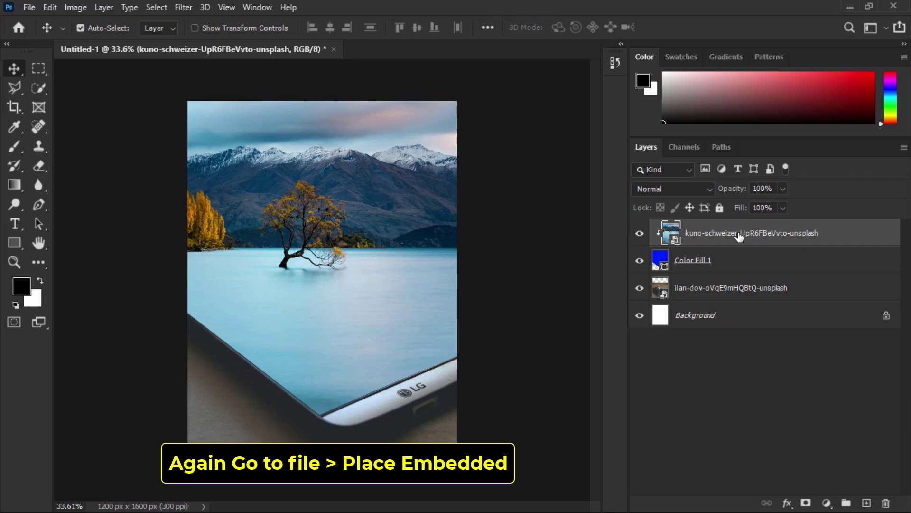
Step: Place pexels-jess-loiterton-5232660 as an embedded image above the lake photo, moved down to about Y 987 px so it starts near the horizon
{"action": "left_click", "coordinate": [739, 235]}
{"action": "left_click", "coordinate": [29, 7]}
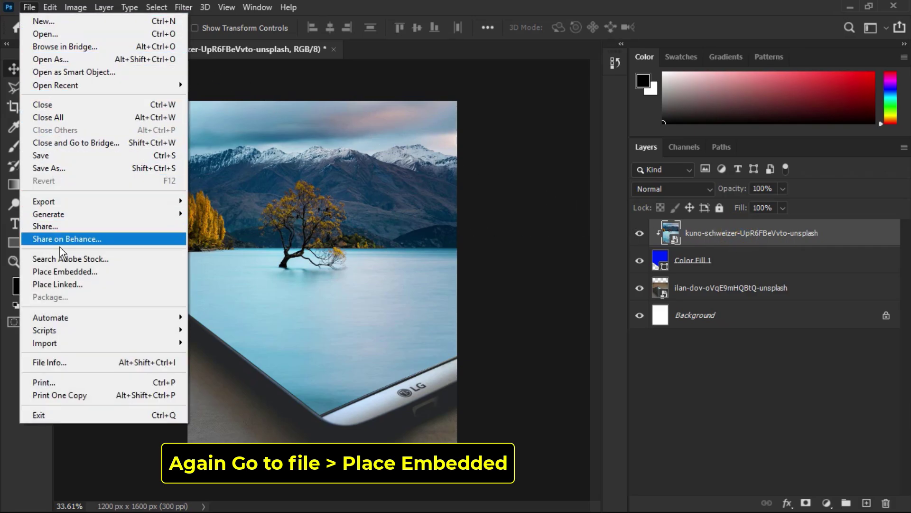
{"action": "left_click", "coordinate": [110, 272]}
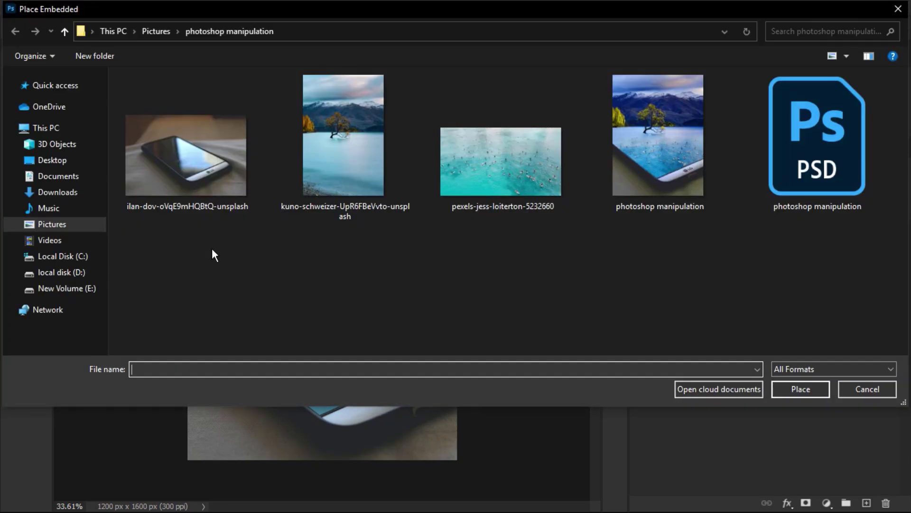
{"action": "left_click", "coordinate": [478, 156]}
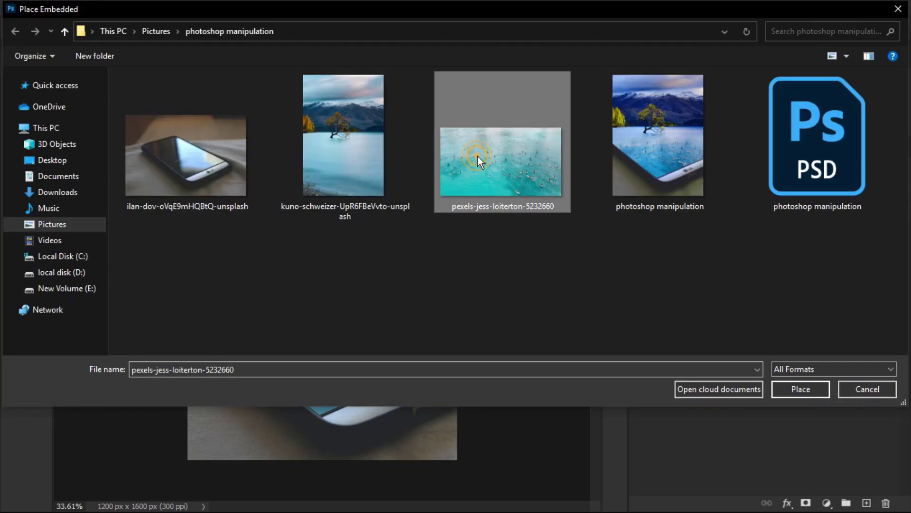
{"action": "left_click", "coordinate": [784, 390]}
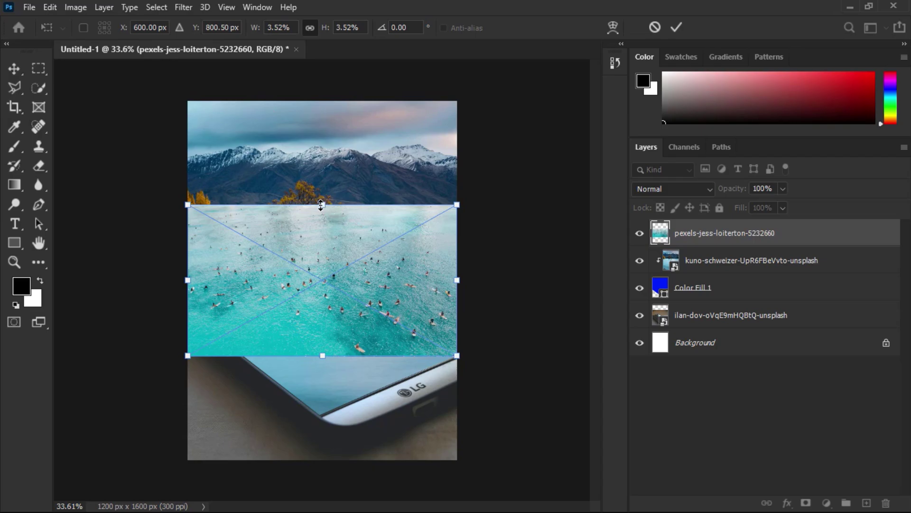
{"action": "left_click_drag", "start_coordinate": [326, 243], "coordinate": [325, 289]}
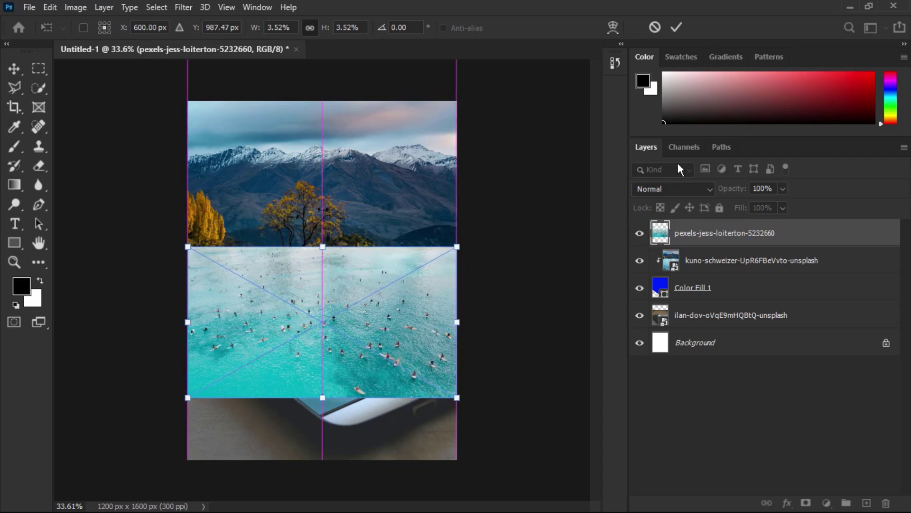
{"action": "left_click", "coordinate": [672, 27]}
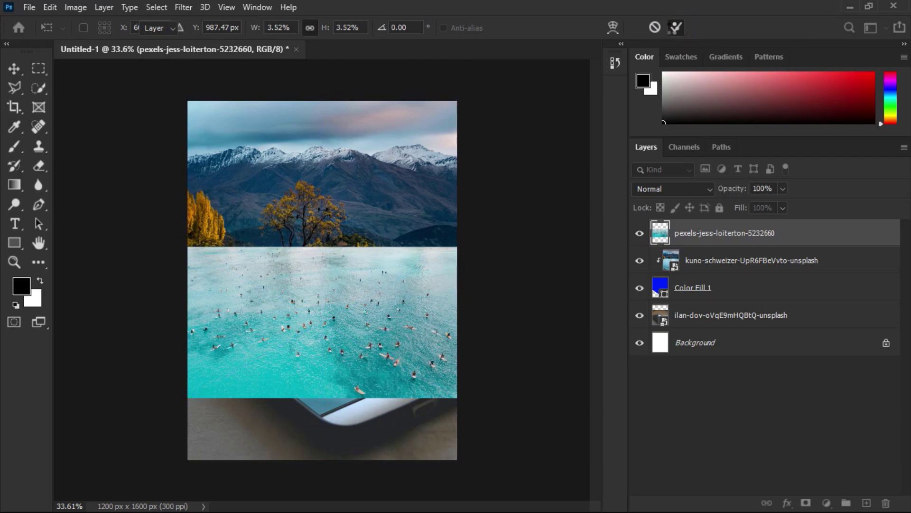
Step: Clip the surfers' water photo to the Color Fill shape and move it down to about Y 1061 px
{"action": "right_click", "coordinate": [693, 230]}
{"action": "left_click", "coordinate": [742, 309]}
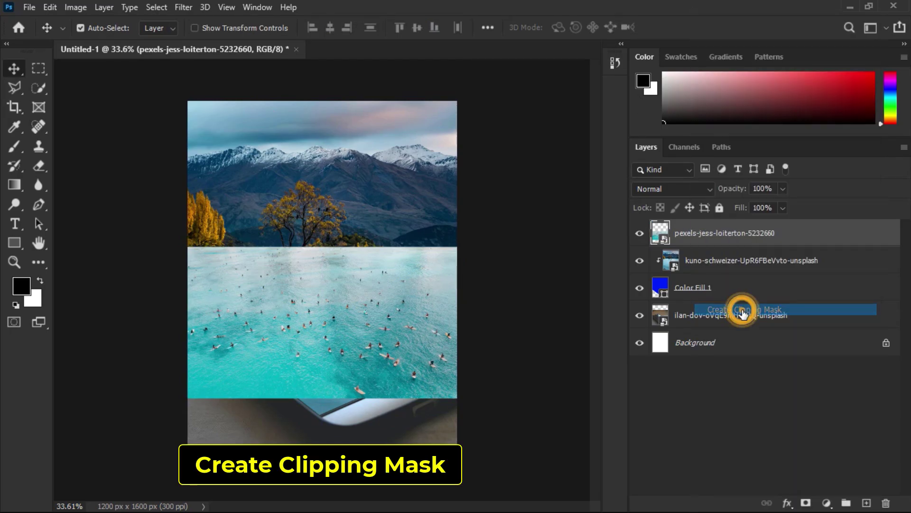
{"action": "left_click_drag", "start_coordinate": [365, 303], "coordinate": [361, 316]}
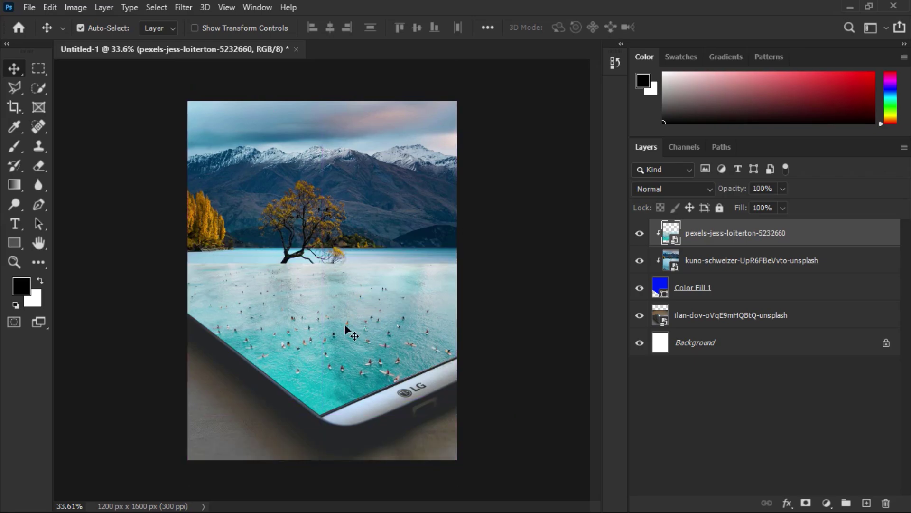
Step: Transform the water photo to about 3.76%, its upper edge just below the horizon and its lower edge at the phone screen's corner
{"action": "scroll", "coordinate": [333, 358], "scroll_direction": "up", "scroll_amount": 3}
{"action": "scroll", "coordinate": [333, 357], "scroll_direction": "down", "scroll_amount": 1}
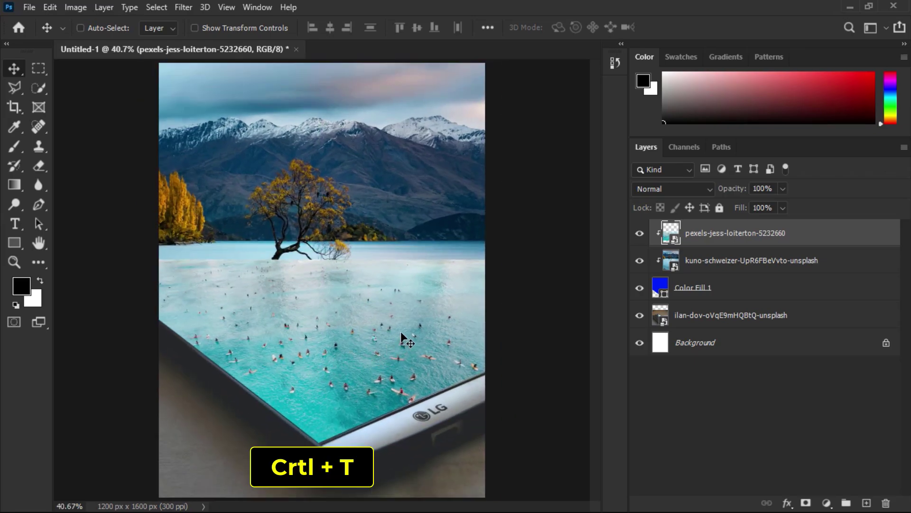
{"action": "key", "text": "ctrl+t"}
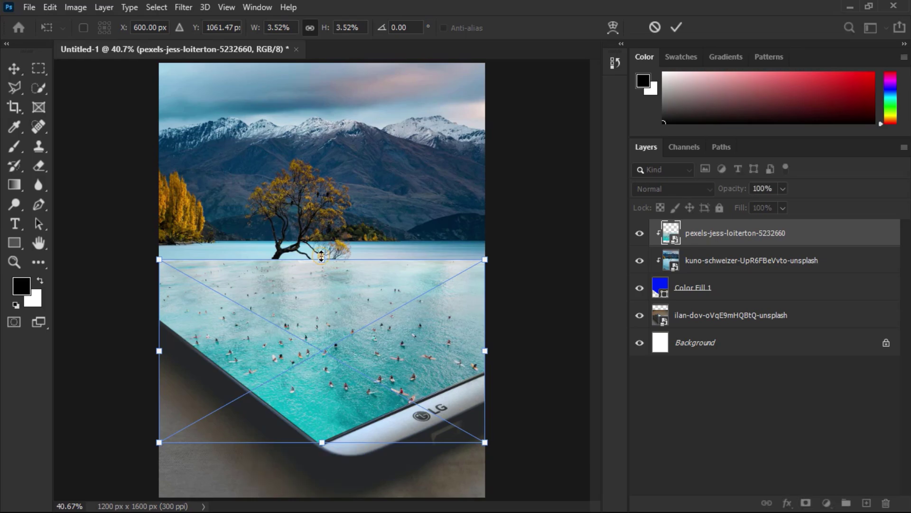
{"action": "left_click_drag", "start_coordinate": [321, 259], "coordinate": [322, 244]}
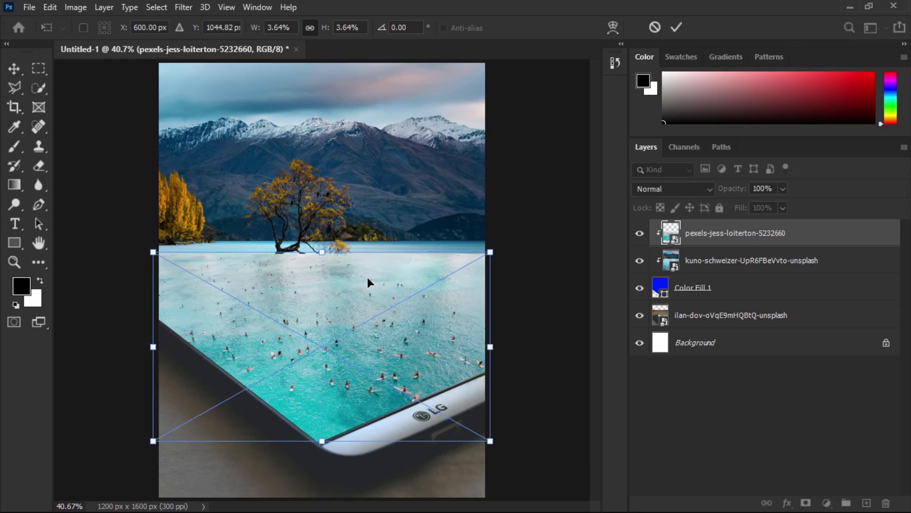
{"action": "left_click_drag", "start_coordinate": [372, 308], "coordinate": [372, 304]}
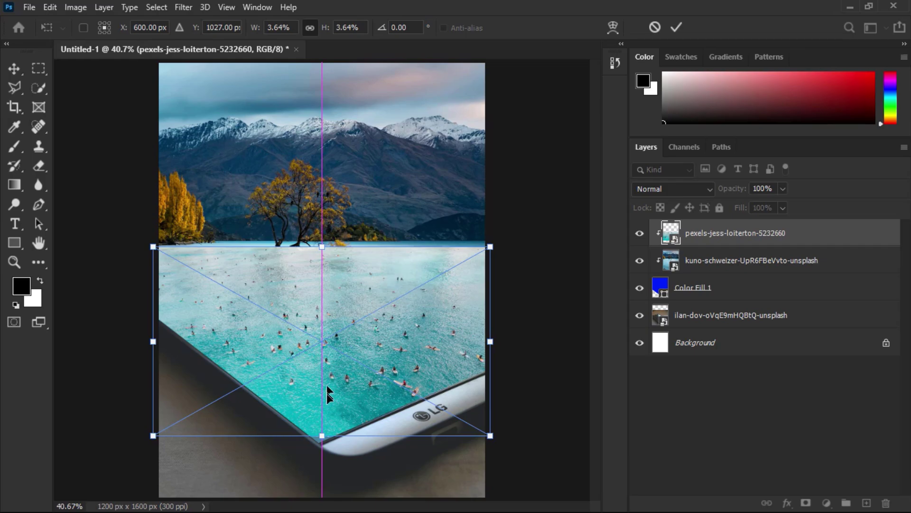
{"action": "left_click_drag", "start_coordinate": [322, 435], "coordinate": [326, 443]}
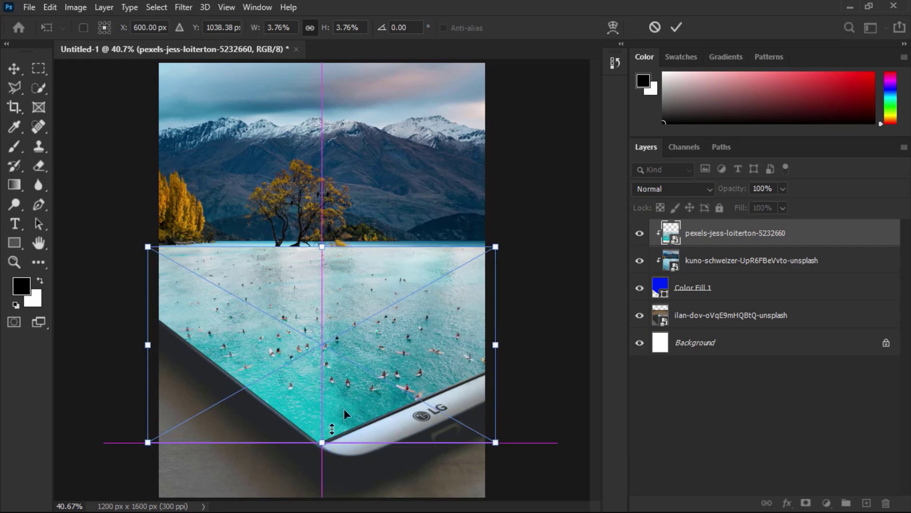
{"action": "left_click", "coordinate": [676, 27]}
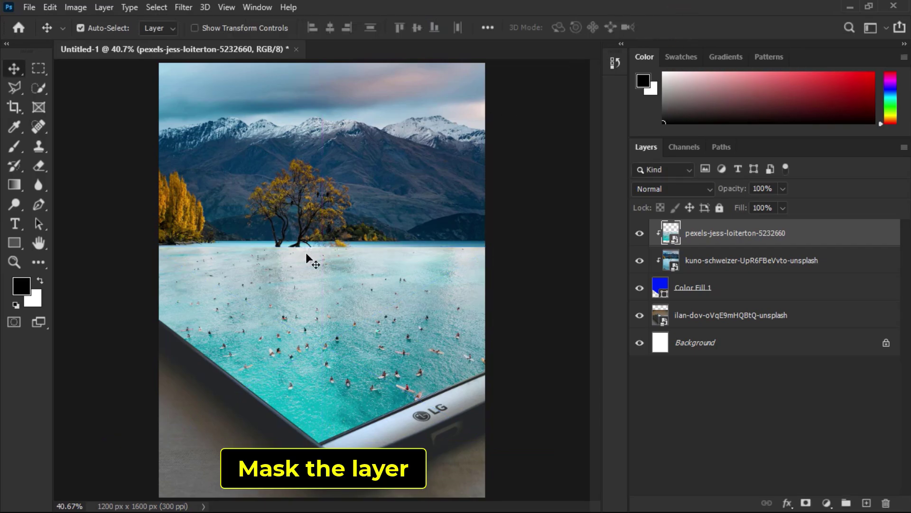
Step: Add a layer mask to the water photo and set up the Brush tool with 10% flow
{"action": "left_click", "coordinate": [804, 502]}
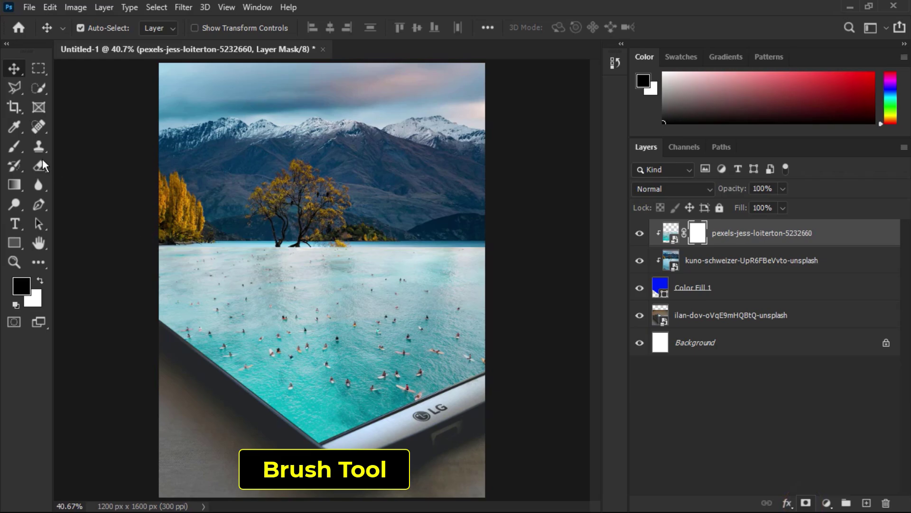
{"action": "left_click", "coordinate": [14, 146]}
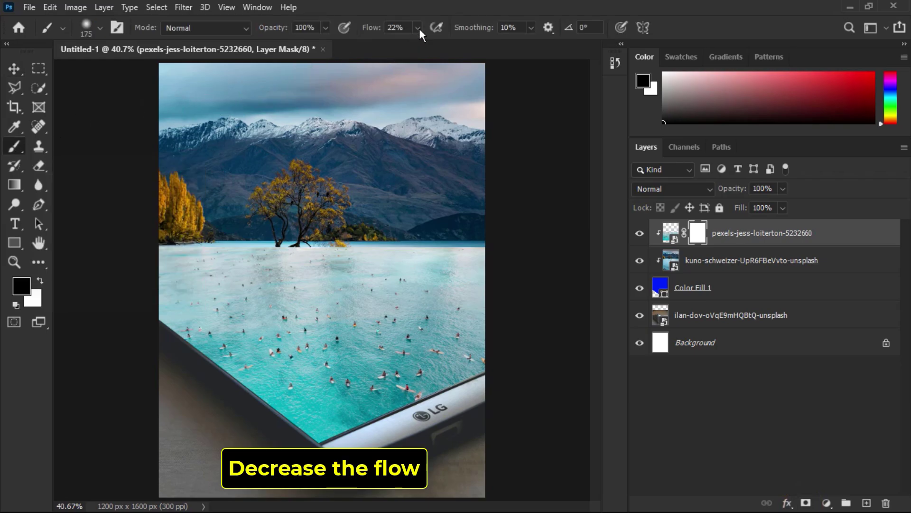
{"action": "left_click", "coordinate": [419, 28]}
{"action": "left_click_drag", "start_coordinate": [408, 41], "coordinate": [409, 42]}
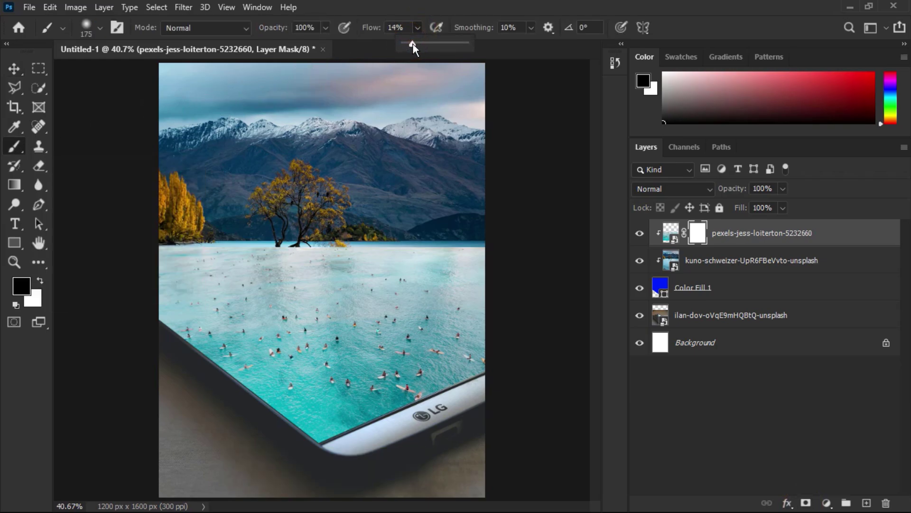
{"action": "left_click", "coordinate": [16, 146]}
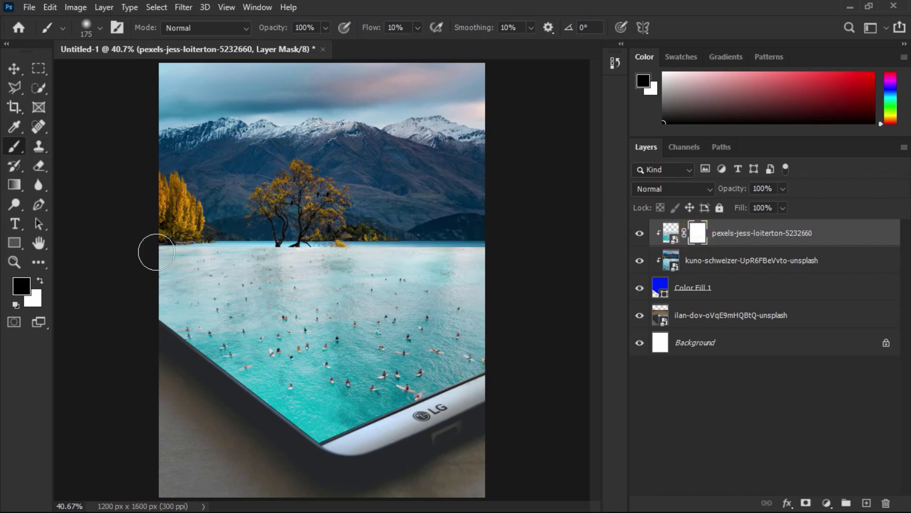
Step: Paint black on the mask along the water photo's upper edge and around the tree trunk to blend it into the lake
{"action": "mouse_move", "coordinate": [149, 252]}
{"action": "left_mouse_down"}
{"action": "mouse_move", "coordinate": [348, 254]}
{"action": "mouse_move", "coordinate": [171, 250]}
{"action": "mouse_move", "coordinate": [228, 254]}
{"action": "left_mouse_up"}
{"action": "mouse_move", "coordinate": [463, 251]}
{"action": "left_mouse_down"}
{"action": "mouse_move", "coordinate": [382, 248]}
{"action": "mouse_move", "coordinate": [499, 244]}
{"action": "left_mouse_up"}
{"action": "scroll", "coordinate": [269, 284], "scroll_direction": "up", "scroll_amount": 3}
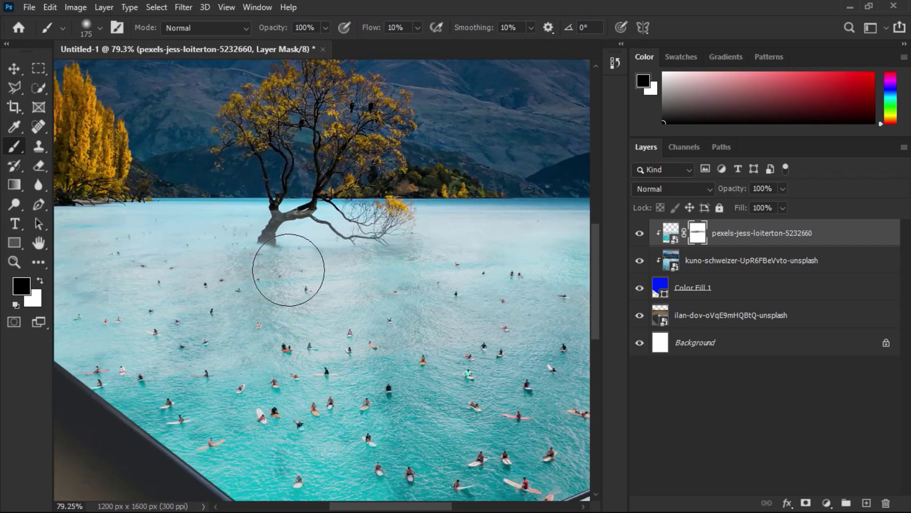
{"action": "mouse_move", "coordinate": [300, 224]}
{"action": "left_mouse_down"}
{"action": "mouse_move", "coordinate": [117, 219]}
{"action": "mouse_move", "coordinate": [313, 224]}
{"action": "mouse_move", "coordinate": [97, 215]}
{"action": "mouse_move", "coordinate": [350, 221]}
{"action": "mouse_move", "coordinate": [231, 224]}
{"action": "mouse_move", "coordinate": [390, 232]}
{"action": "mouse_move", "coordinate": [310, 238]}
{"action": "mouse_move", "coordinate": [352, 235]}
{"action": "left_mouse_up"}
{"action": "mouse_move", "coordinate": [214, 241]}
{"action": "left_mouse_down"}
{"action": "mouse_move", "coordinate": [387, 239]}
{"action": "mouse_move", "coordinate": [173, 232]}
{"action": "mouse_move", "coordinate": [284, 222]}
{"action": "left_mouse_up"}
{"action": "mouse_move", "coordinate": [234, 202]}
{"action": "left_mouse_down"}
{"action": "mouse_move", "coordinate": [219, 202]}
{"action": "mouse_move", "coordinate": [153, 248]}
{"action": "mouse_move", "coordinate": [120, 219]}
{"action": "mouse_move", "coordinate": [115, 259]}
{"action": "left_mouse_up"}
{"action": "left_click_drag", "start_coordinate": [158, 206], "coordinate": [165, 252]}
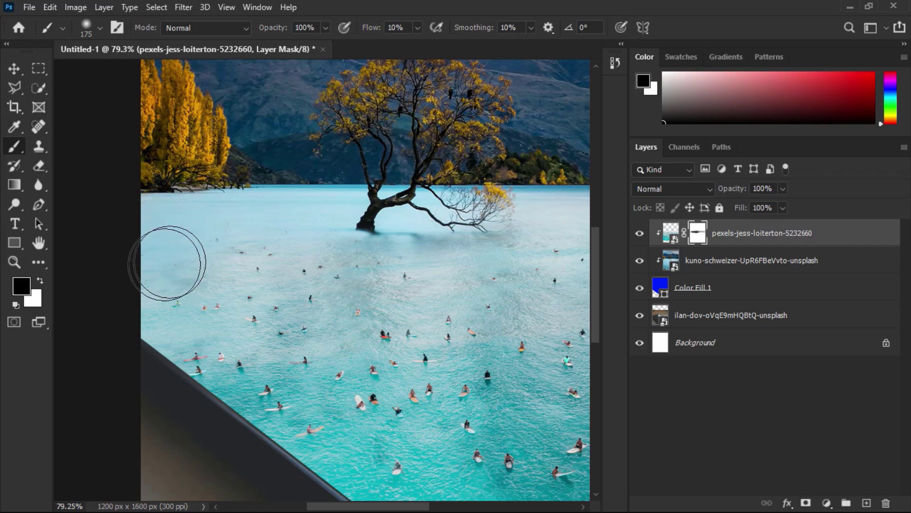
Step: Raise the brush flow to 22% and mask out the remaining hard edges below the horizon and around the tree's branches
{"action": "left_click", "coordinate": [417, 27]}
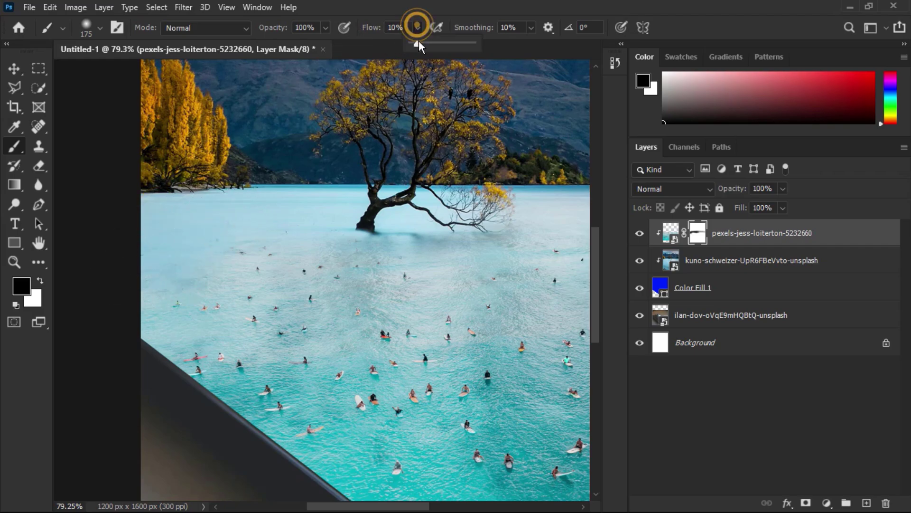
{"action": "mouse_move", "coordinate": [213, 226]}
{"action": "left_mouse_down"}
{"action": "mouse_move", "coordinate": [126, 262]}
{"action": "mouse_move", "coordinate": [157, 267]}
{"action": "left_mouse_up"}
{"action": "mouse_move", "coordinate": [343, 221]}
{"action": "left_mouse_down"}
{"action": "mouse_move", "coordinate": [243, 251]}
{"action": "mouse_move", "coordinate": [290, 228]}
{"action": "mouse_move", "coordinate": [486, 219]}
{"action": "mouse_move", "coordinate": [314, 216]}
{"action": "left_mouse_up"}
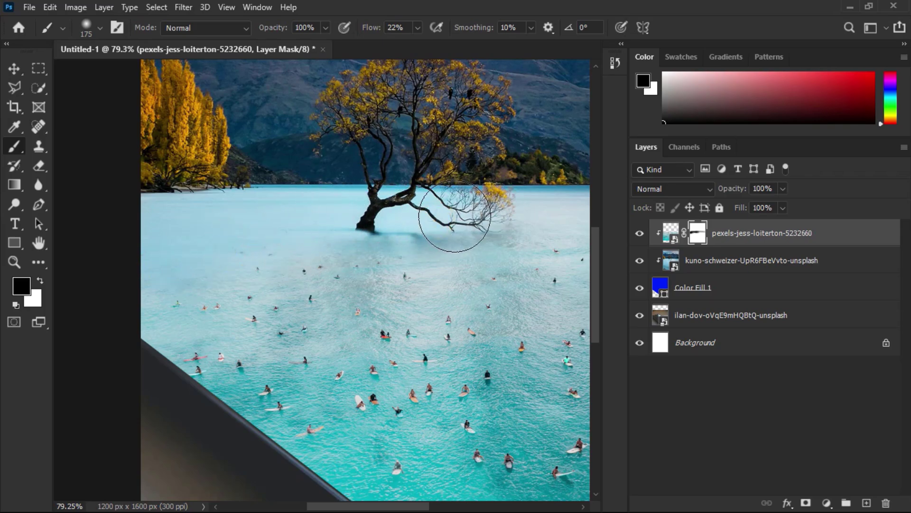
{"action": "left_click_drag", "start_coordinate": [467, 215], "coordinate": [441, 210]}
{"action": "left_click_drag", "start_coordinate": [363, 199], "coordinate": [152, 195]}
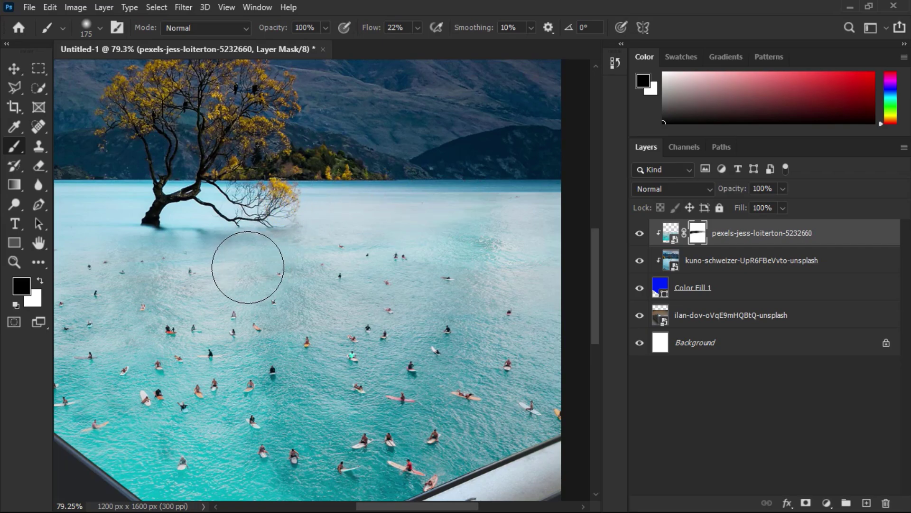
{"action": "left_click", "coordinate": [276, 227]}
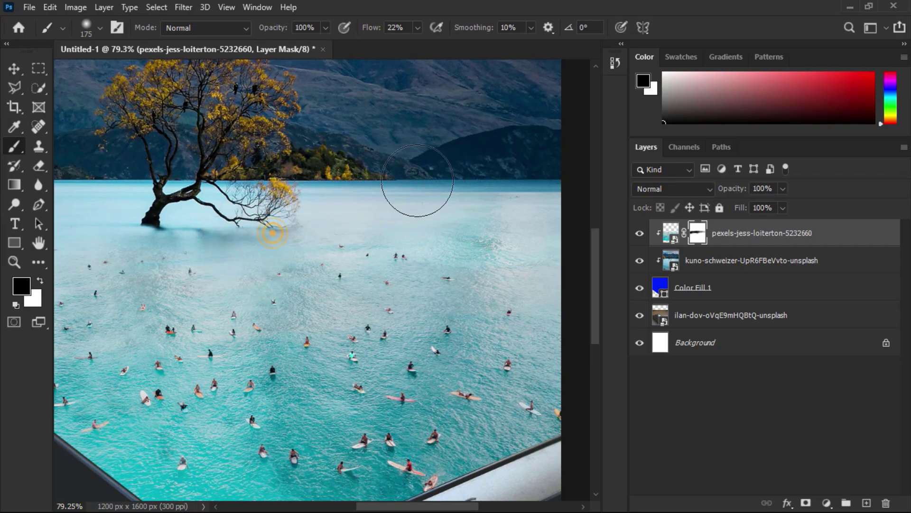
{"action": "mouse_move", "coordinate": [428, 199]}
{"action": "left_mouse_down"}
{"action": "mouse_move", "coordinate": [403, 183]}
{"action": "mouse_move", "coordinate": [395, 149]}
{"action": "mouse_move", "coordinate": [315, 159]}
{"action": "left_mouse_up"}
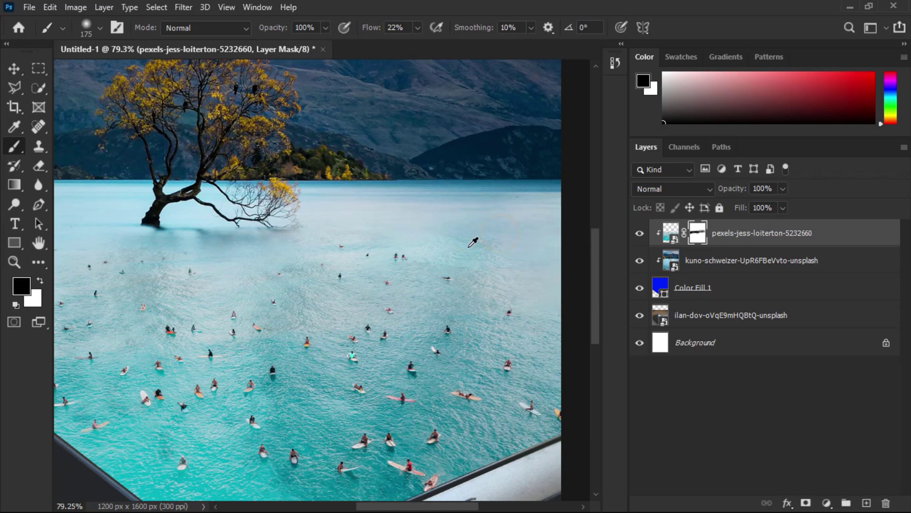
Step: Add a Hue/Saturation adjustment layer on top with Hue +15 and Saturation +12
{"action": "scroll", "coordinate": [474, 240], "scroll_direction": "down", "scroll_amount": 3}
{"action": "scroll", "coordinate": [473, 240], "scroll_direction": "down", "scroll_amount": 1}
{"action": "key", "text": "v"}
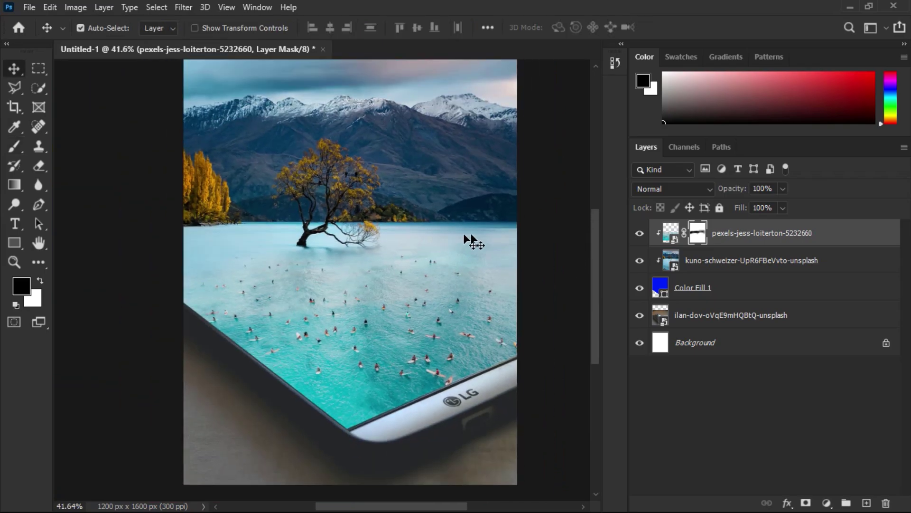
{"action": "left_click", "coordinate": [828, 504]}
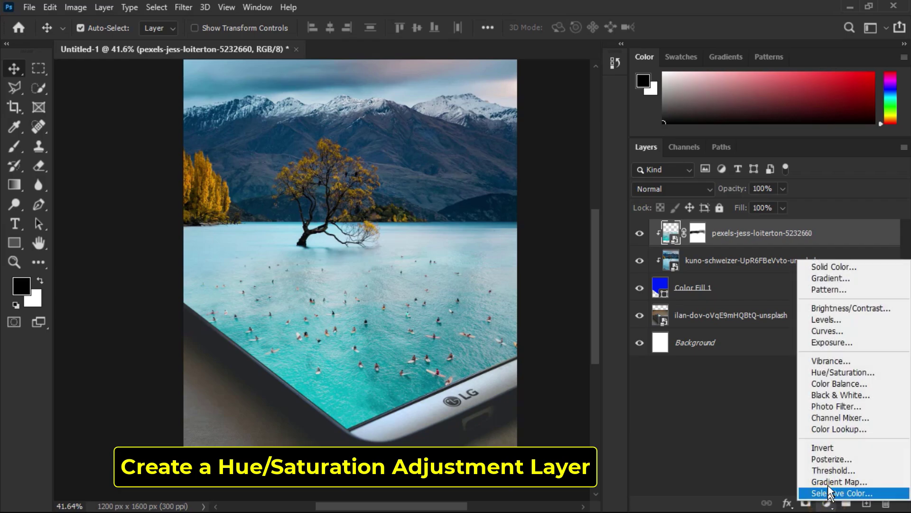
{"action": "left_click", "coordinate": [828, 374]}
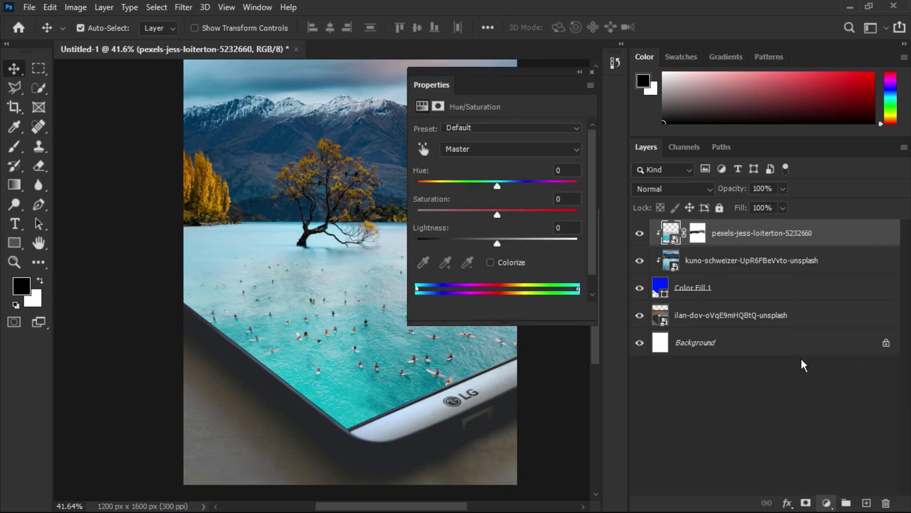
{"action": "left_click_drag", "start_coordinate": [497, 185], "coordinate": [506, 215]}
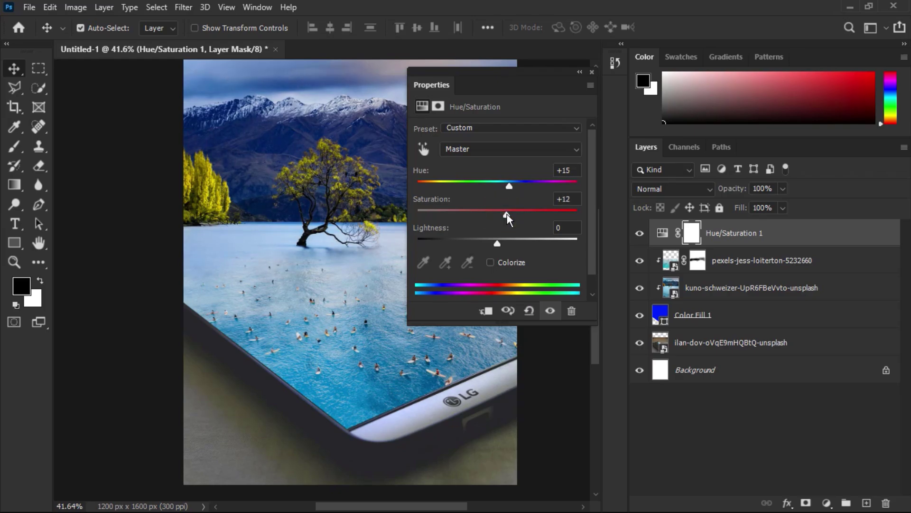
{"action": "left_click", "coordinate": [592, 73]}
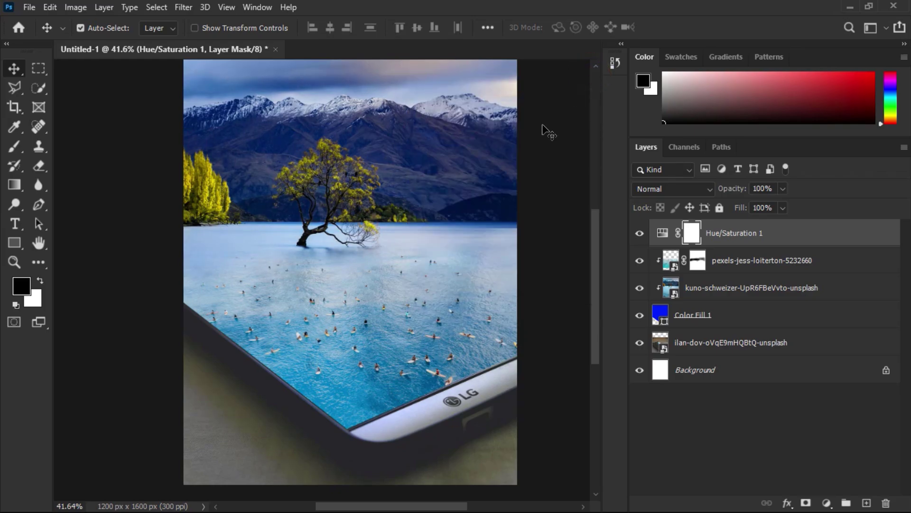